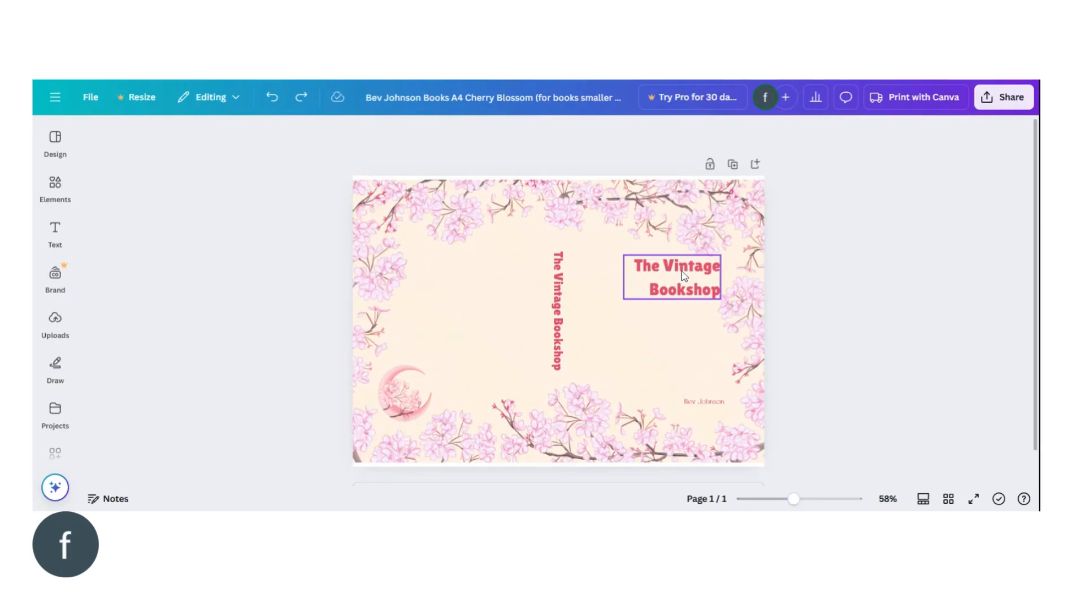
# Replace the front cover title text with "The Vintage Teashop"
pyautogui.click(684, 277)
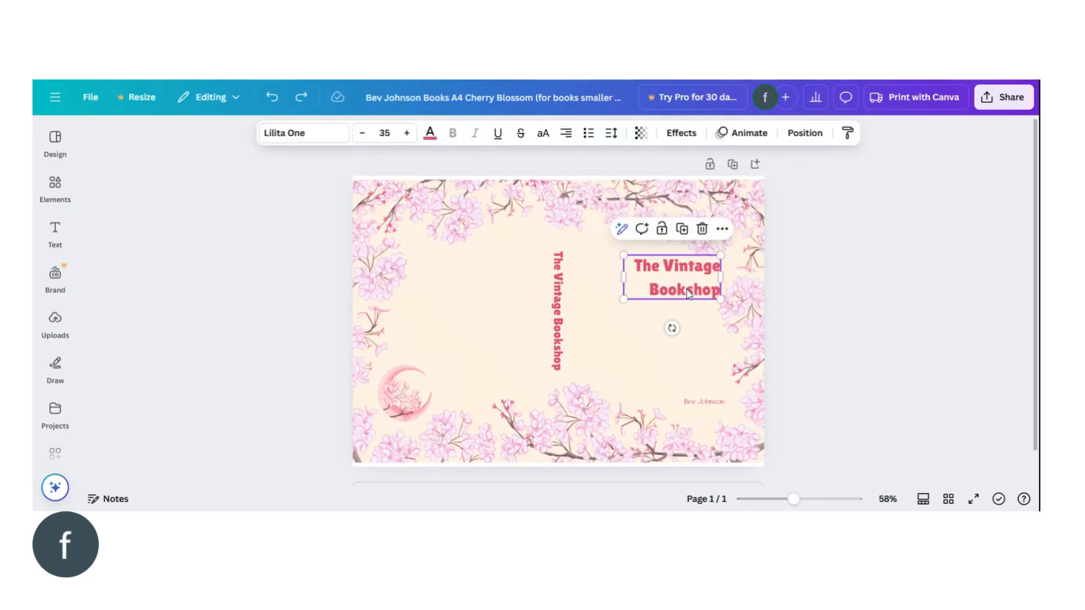
pyautogui.click(688, 294)
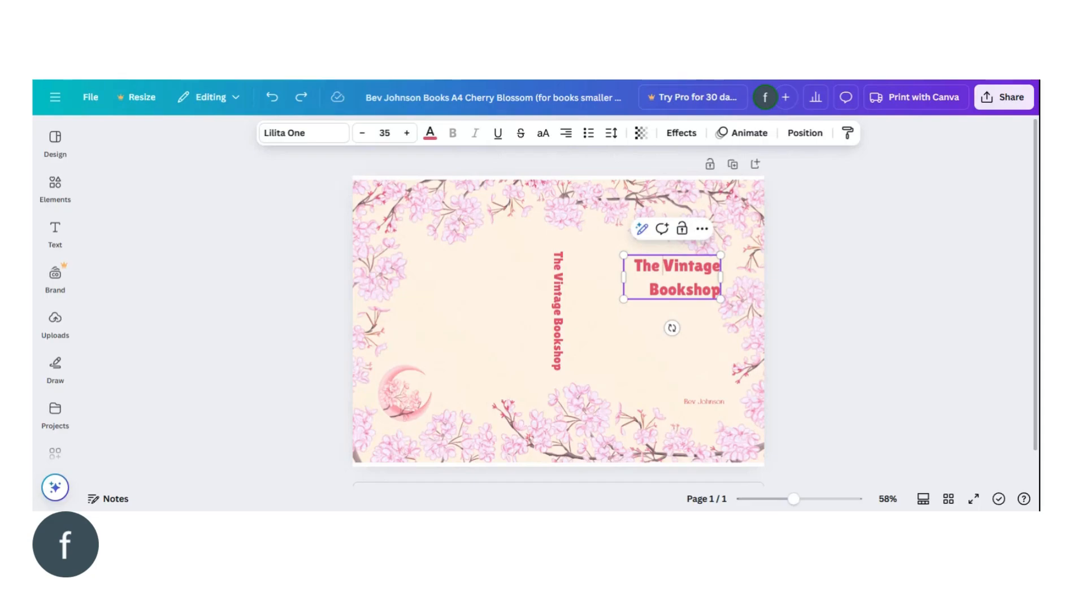
pyautogui.click(634, 266)
pyautogui.hotkey('ctrl', 'a')
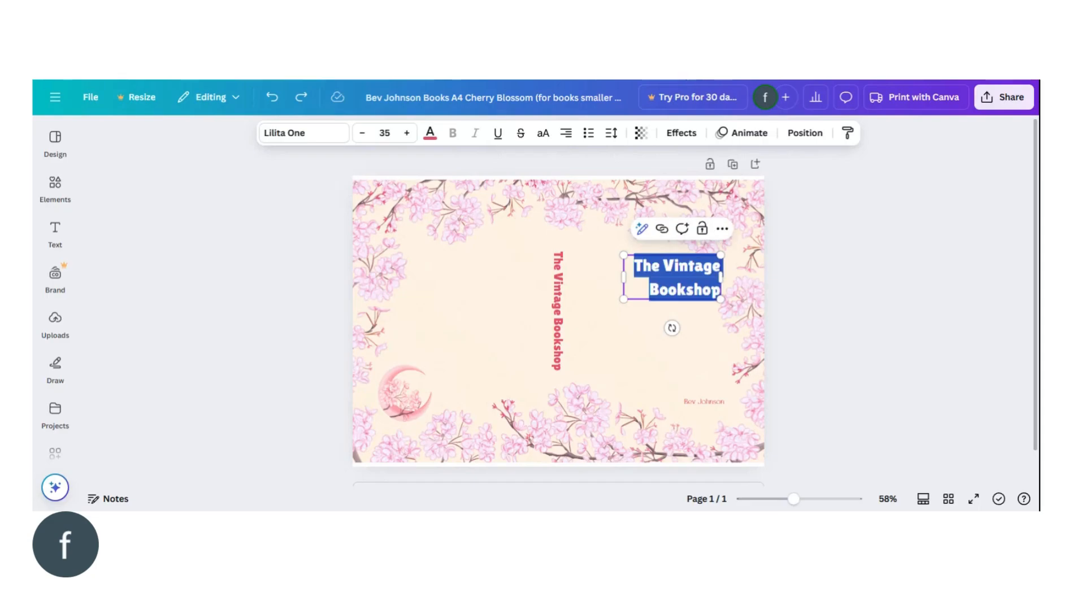
pyautogui.press('BackSpace')
pyautogui.write('The V')
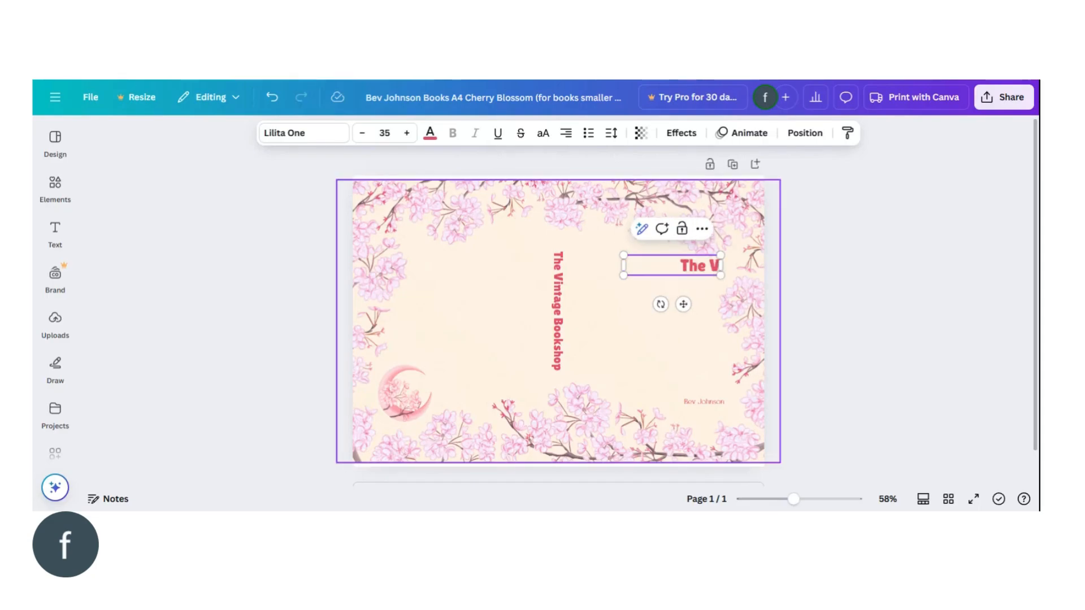
pyautogui.write('inta')
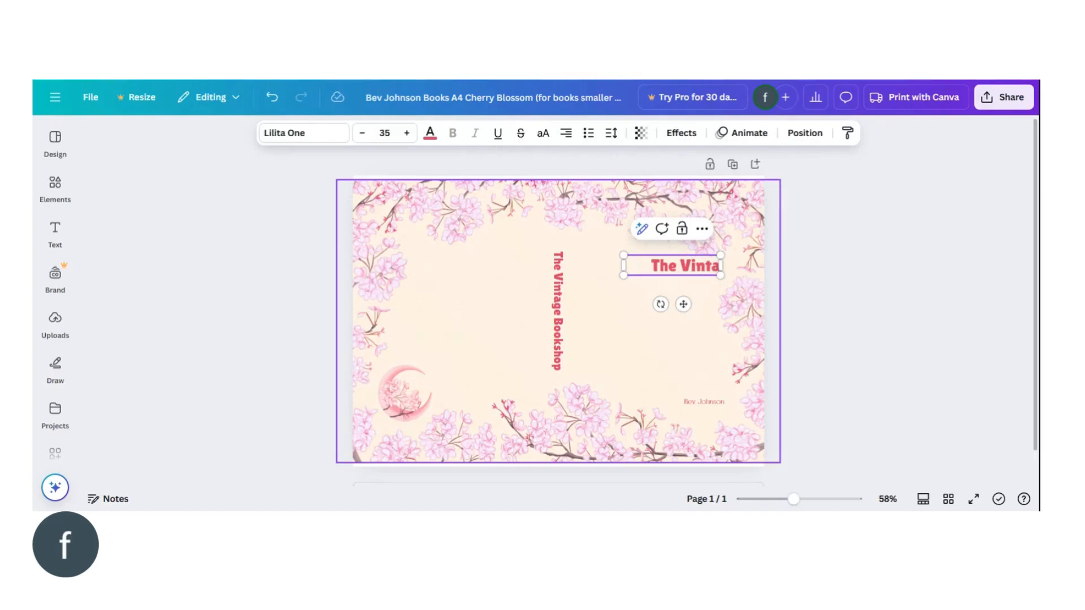
pyautogui.write('ge Teash')
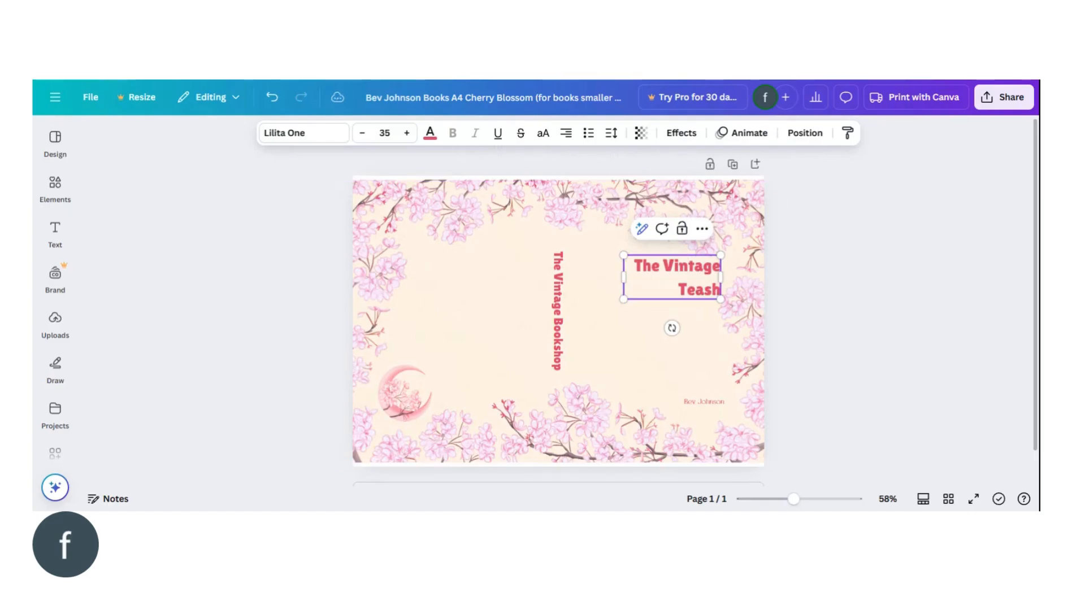
pyautogui.write('op')
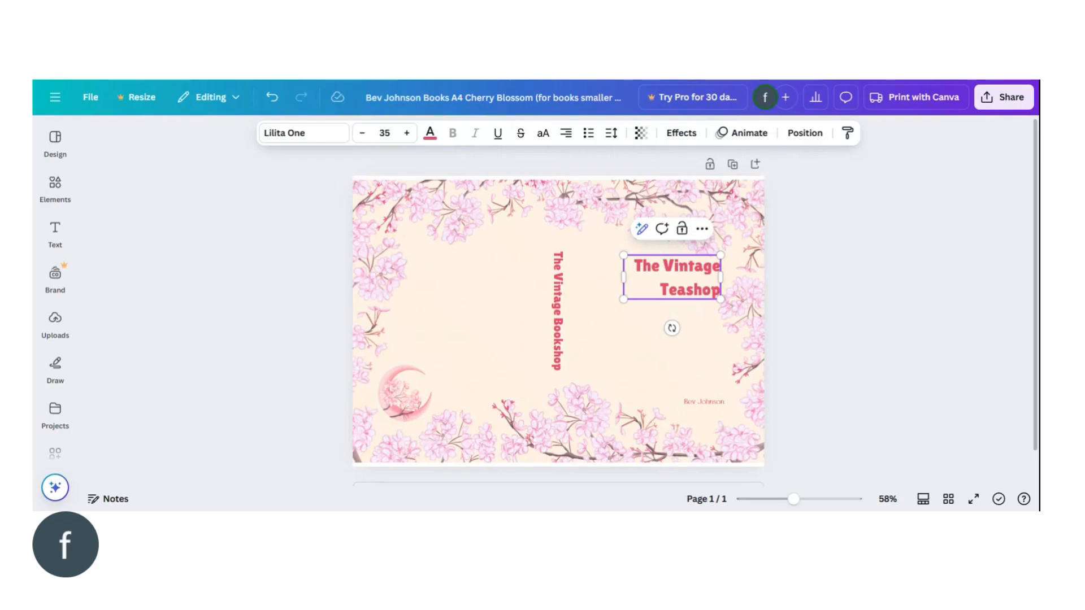
# Replace the vertical spine title text with "The Vintage Teashop" to match the front cover
pyautogui.click(558, 304)
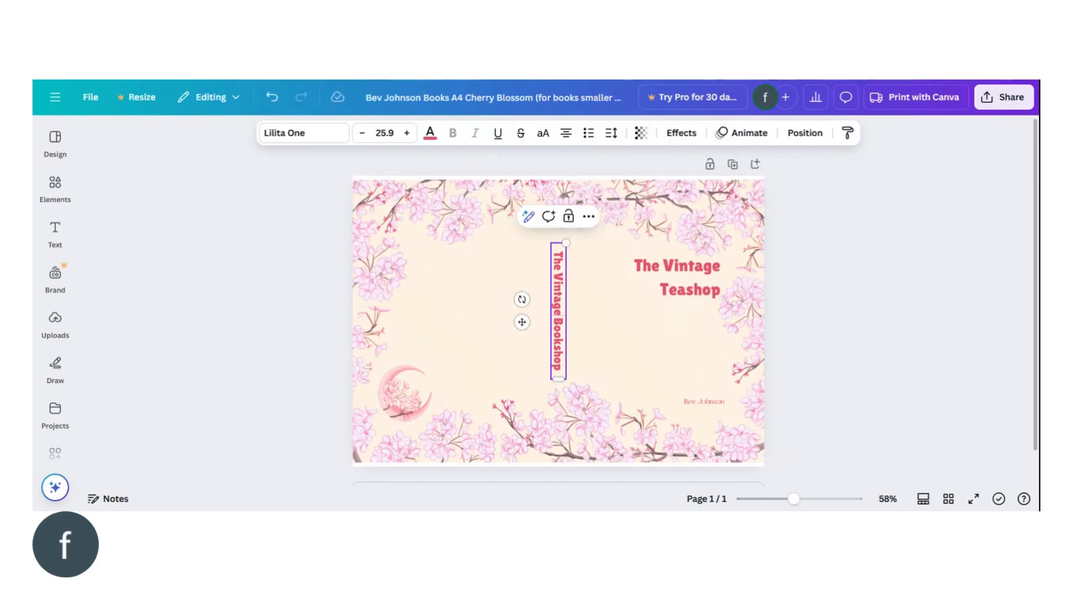
pyautogui.moveTo(558, 252); pyautogui.dragTo(558, 292)
pyautogui.hotkey('ctrl', 'a')
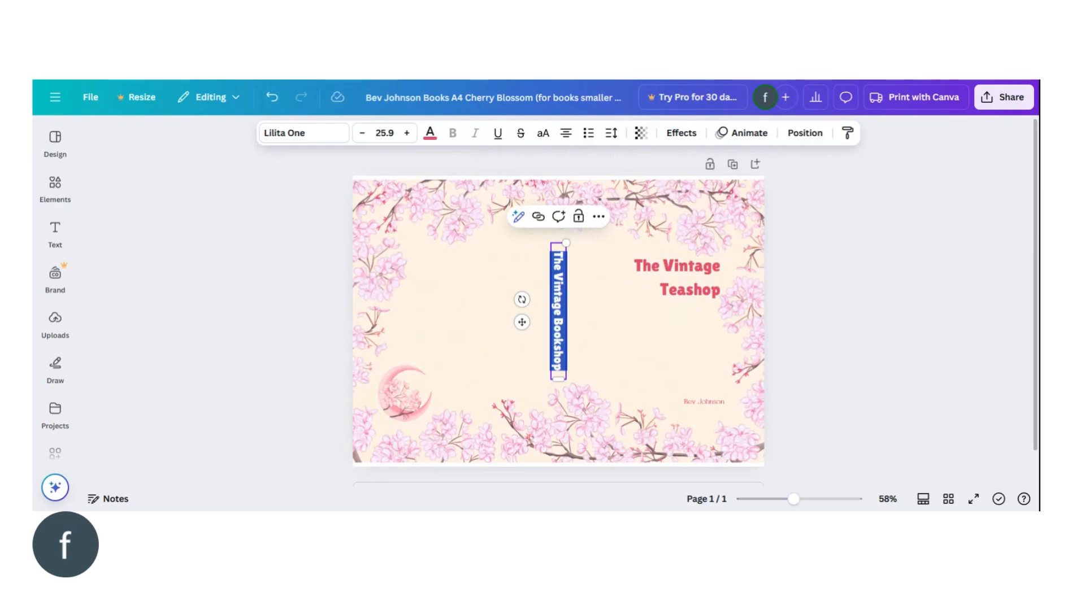
pyautogui.write('The Vint')
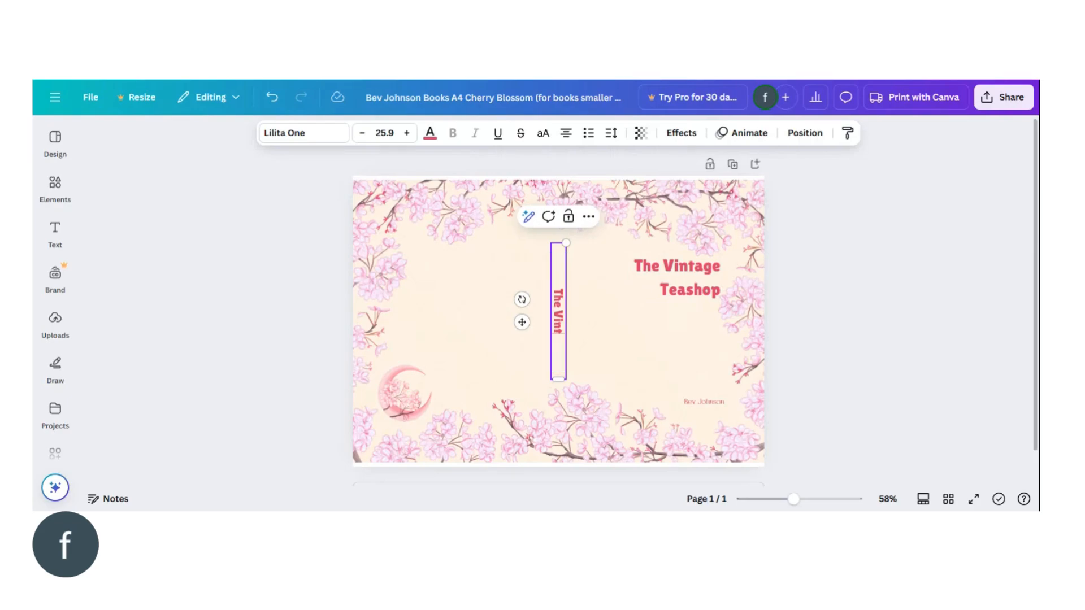
pyautogui.write('age Tesh')
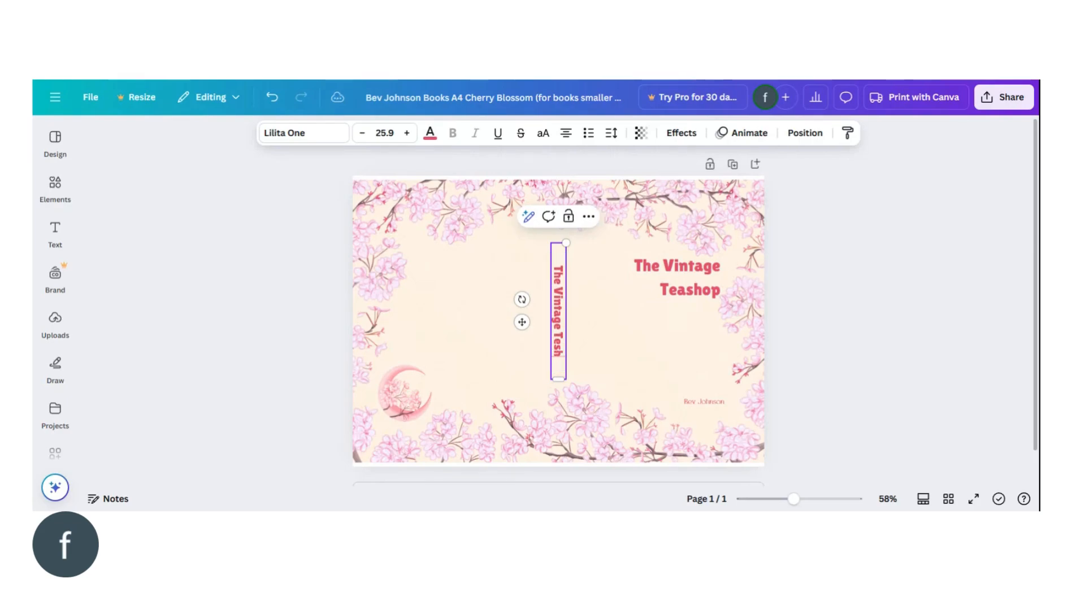
pyautogui.write('op')
pyautogui.press('BackSpace')
pyautogui.press('BackSpace')
pyautogui.press('BackSpace')
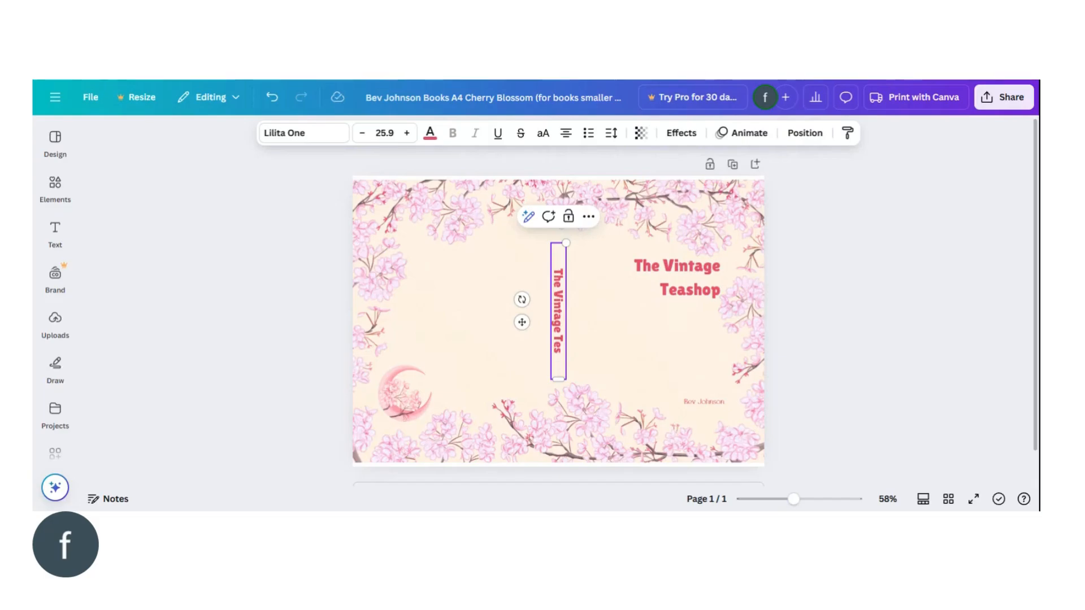
pyautogui.press('BackSpace')
pyautogui.write('asho')
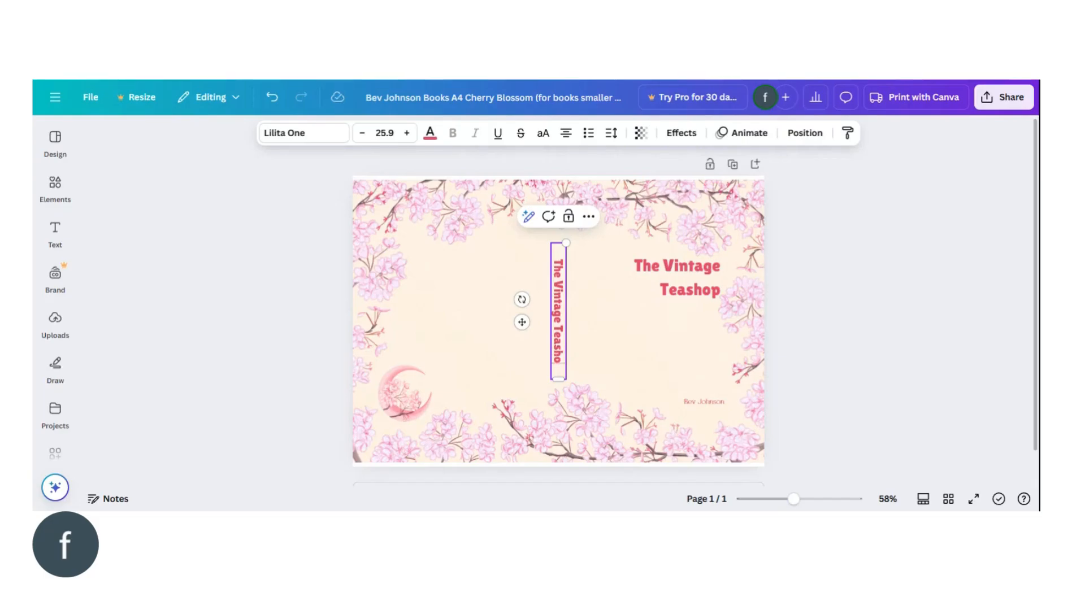
pyautogui.write('p')
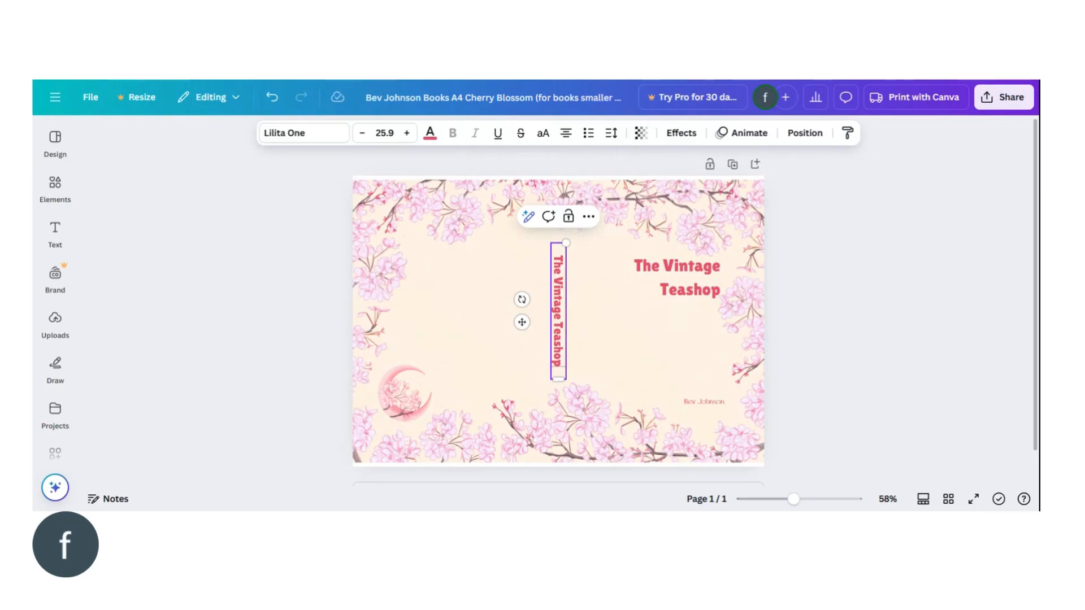
pyautogui.click(682, 321)
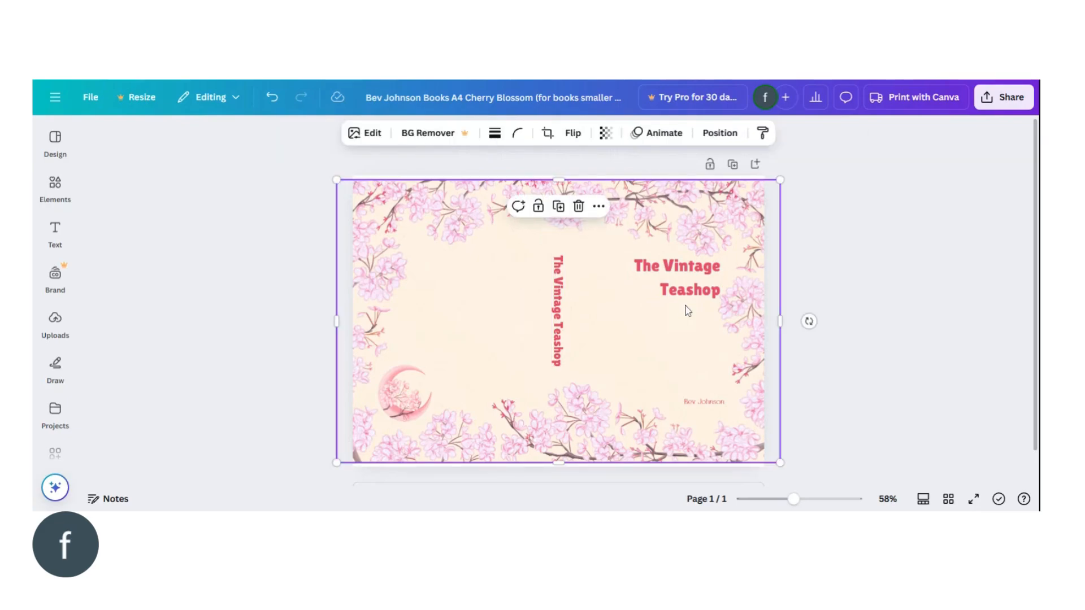
# Try justified and centred alignment on the front cover title, then restore right alignment
pyautogui.click(688, 310)
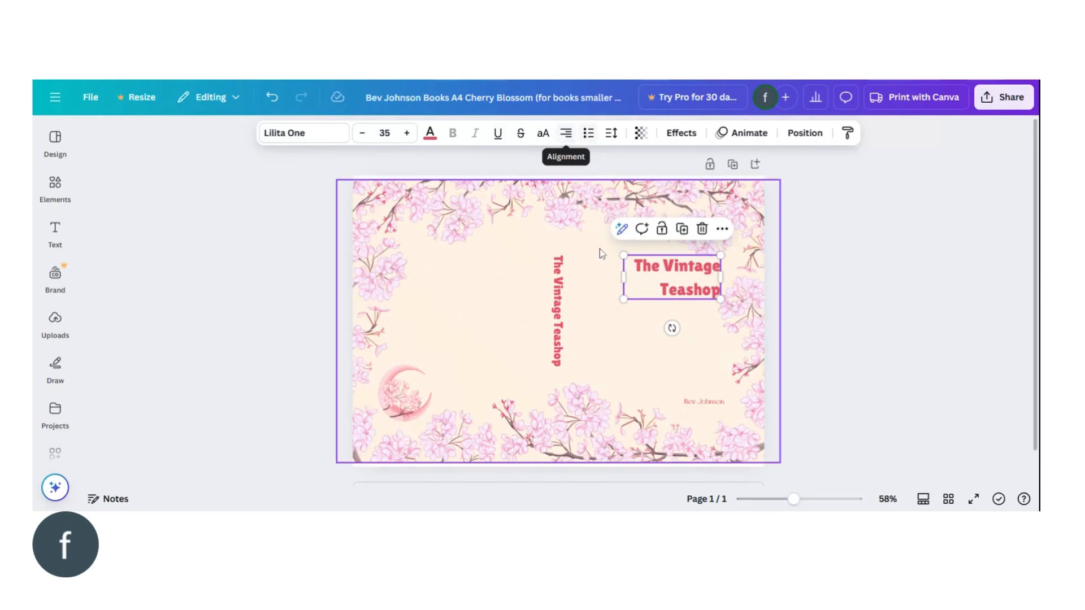
pyautogui.click(567, 134)
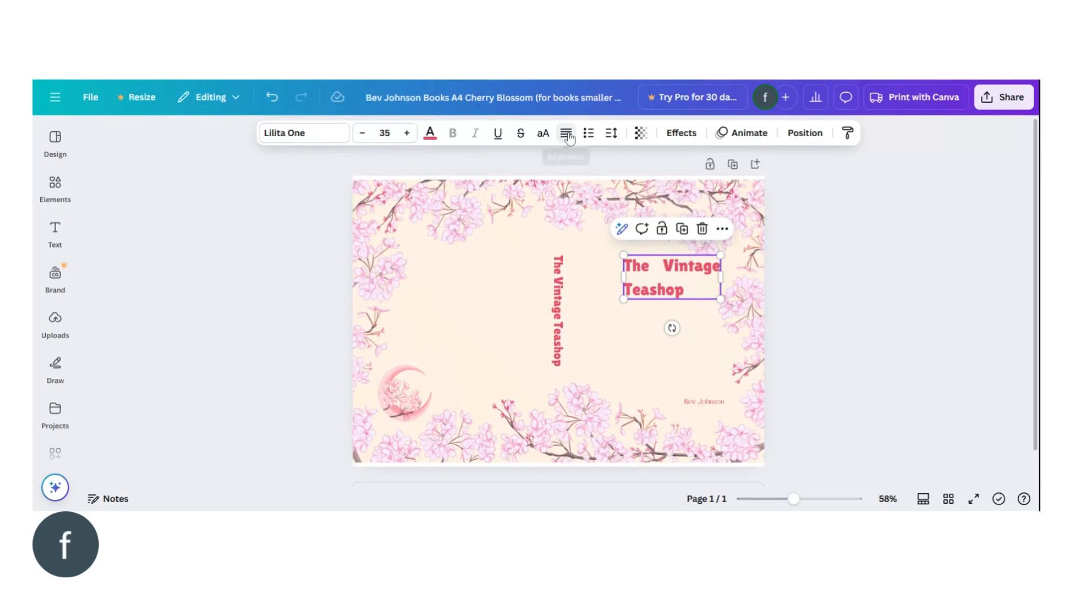
pyautogui.click(566, 134)
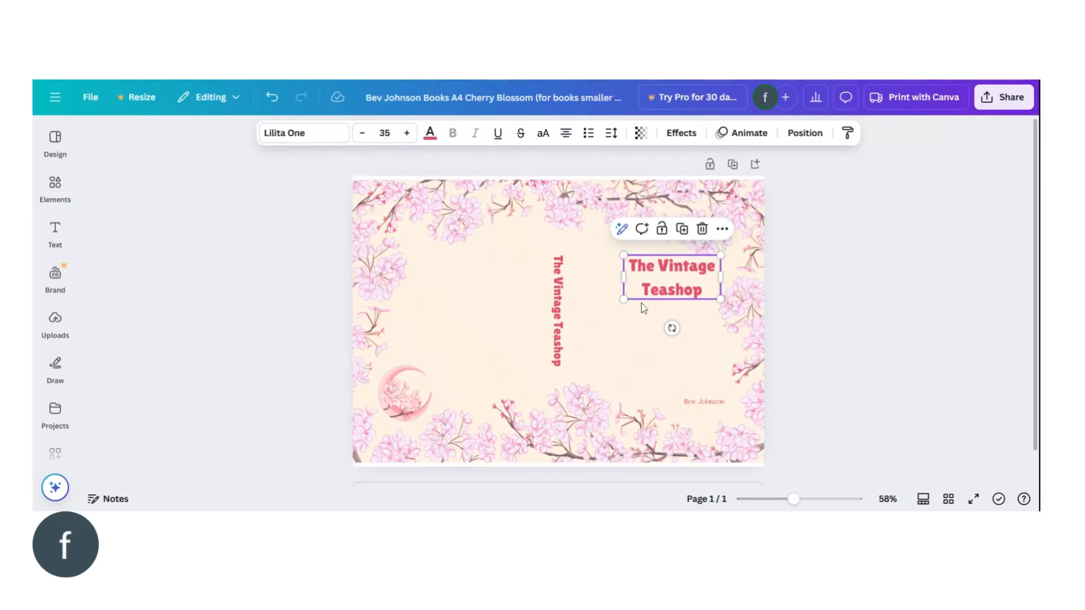
pyautogui.click(566, 133)
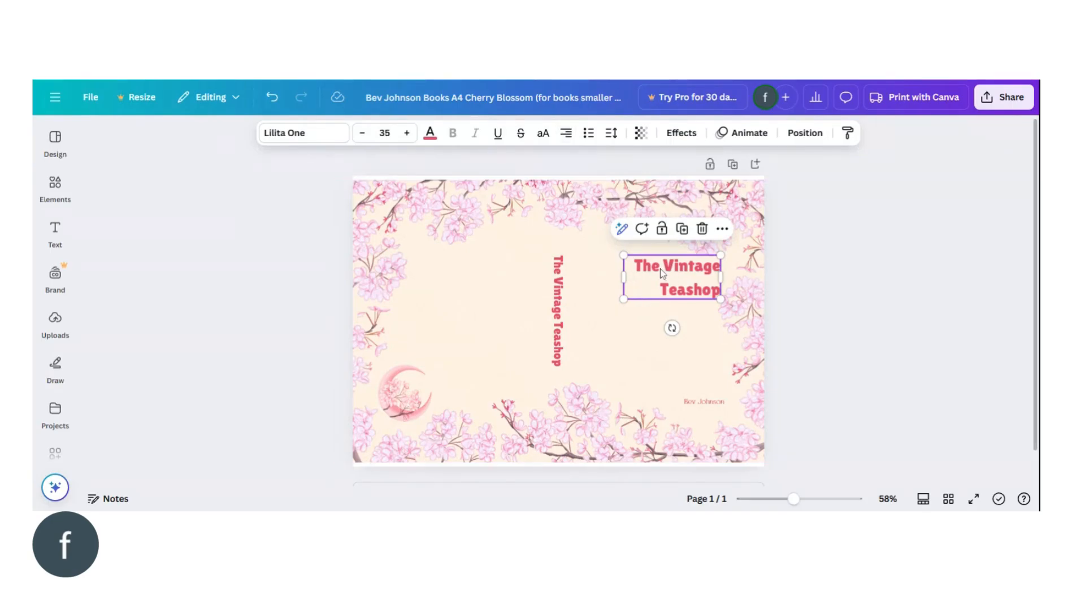
pyautogui.click(623, 345)
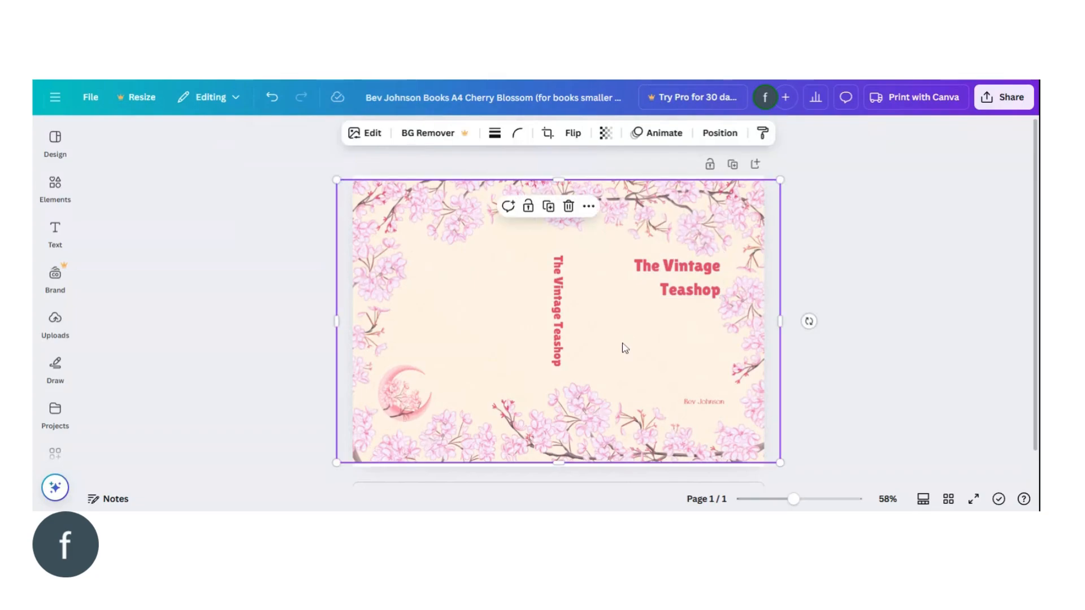
# Shift the spine title toward the back cover, then move it back onto the spine
pyautogui.click(557, 318)
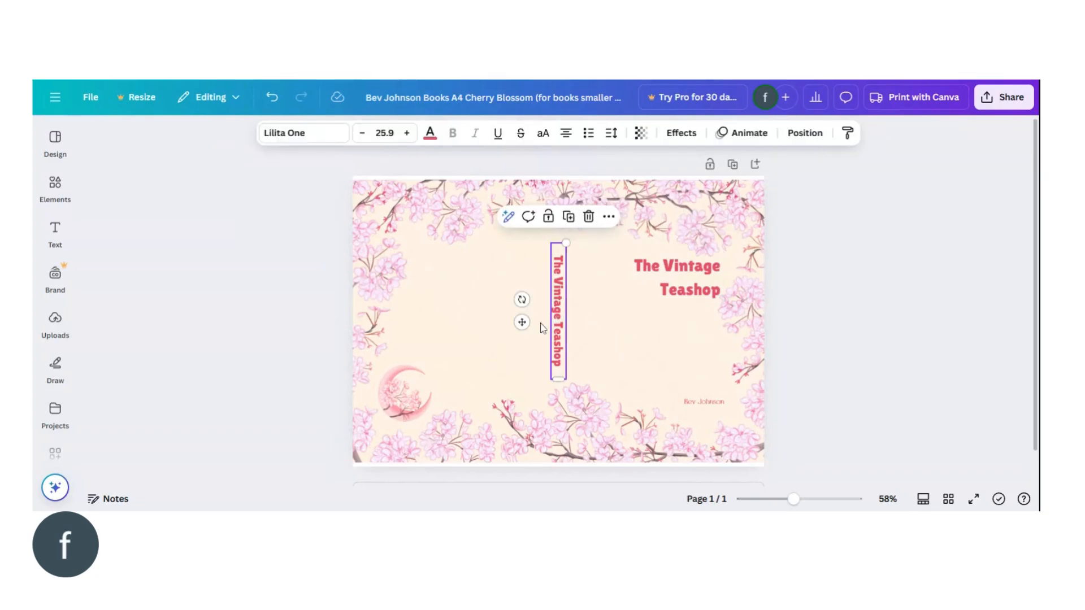
pyautogui.moveTo(522, 322); pyautogui.dragTo(501, 328)
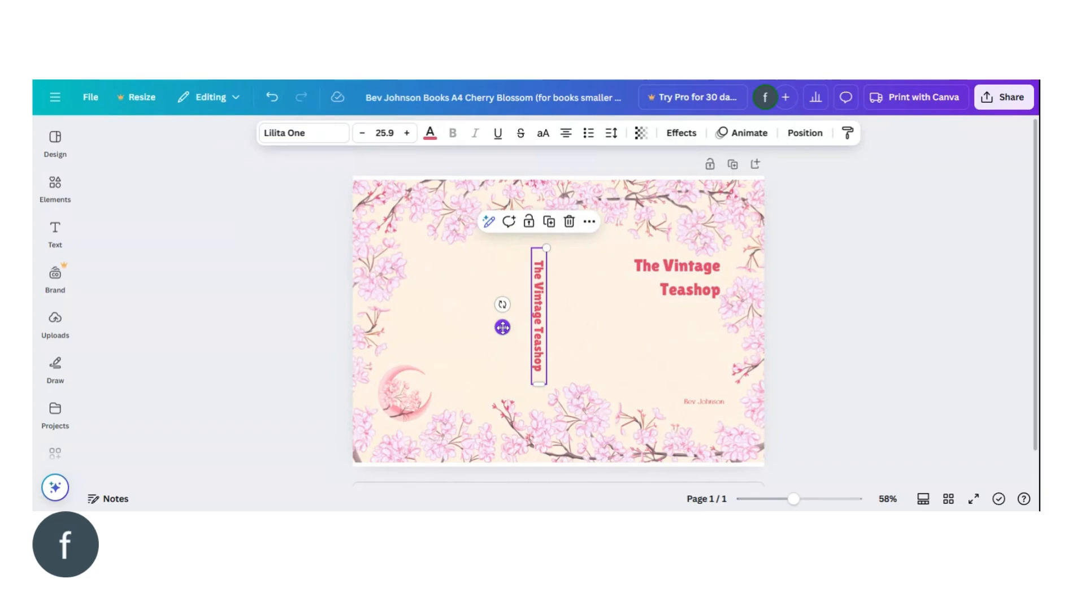
pyautogui.moveTo(502, 327); pyautogui.dragTo(522, 325)
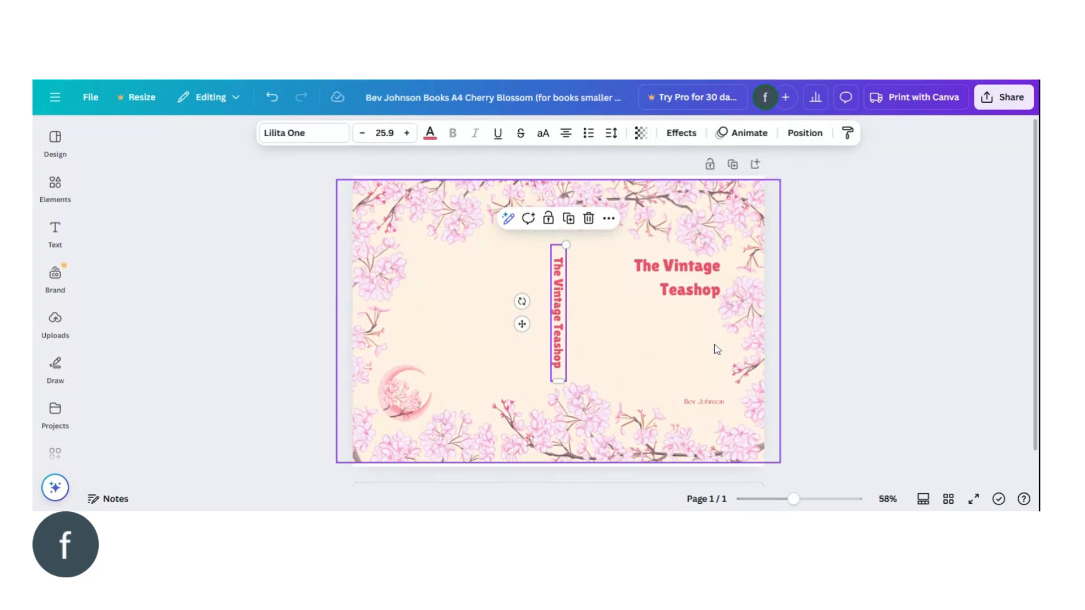
# Add a second surname to the author name on the front cover and widen its text box to one line
pyautogui.click(703, 401)
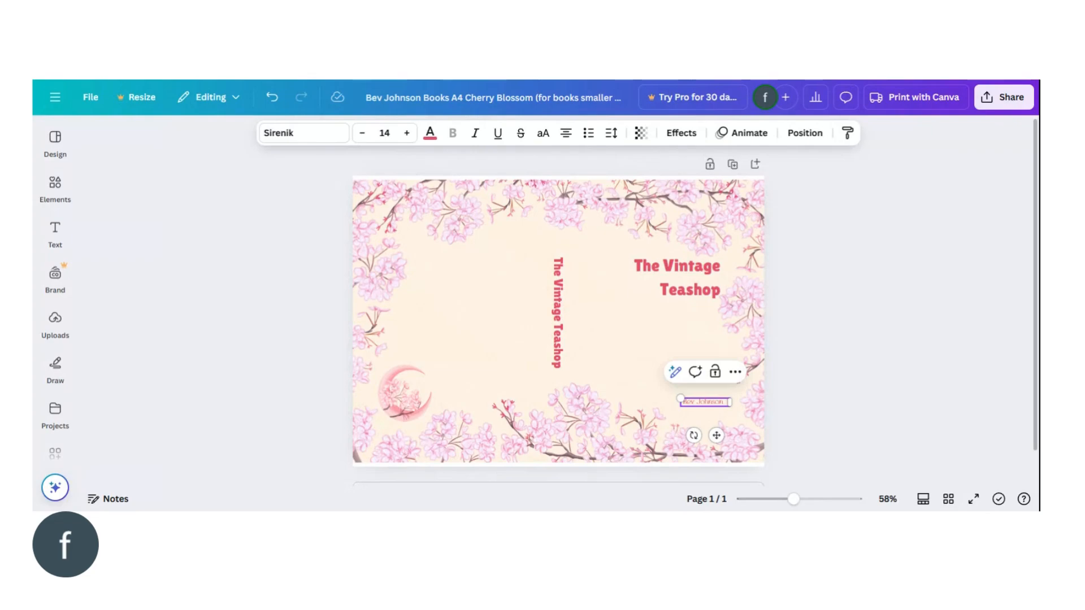
pyautogui.write('Thom')
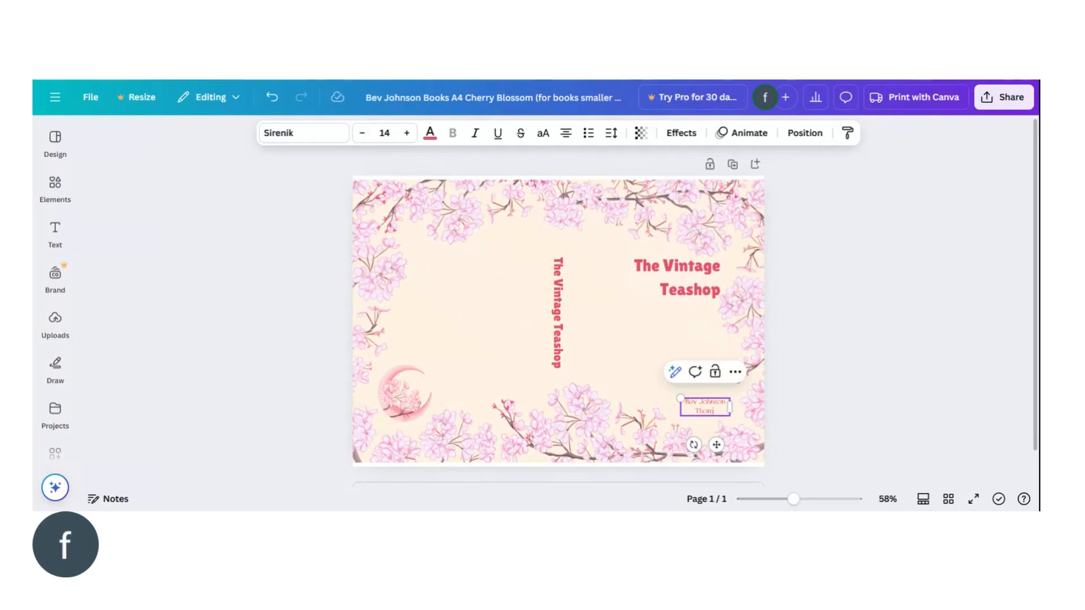
pyautogui.write('pson')
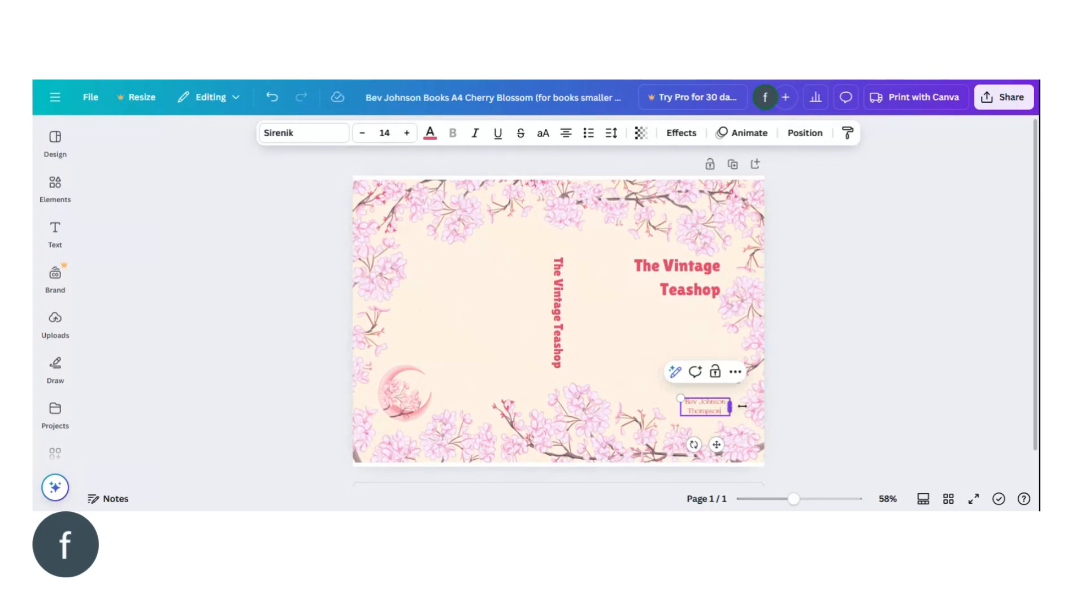
pyautogui.moveTo(742, 406); pyautogui.dragTo(768, 409)
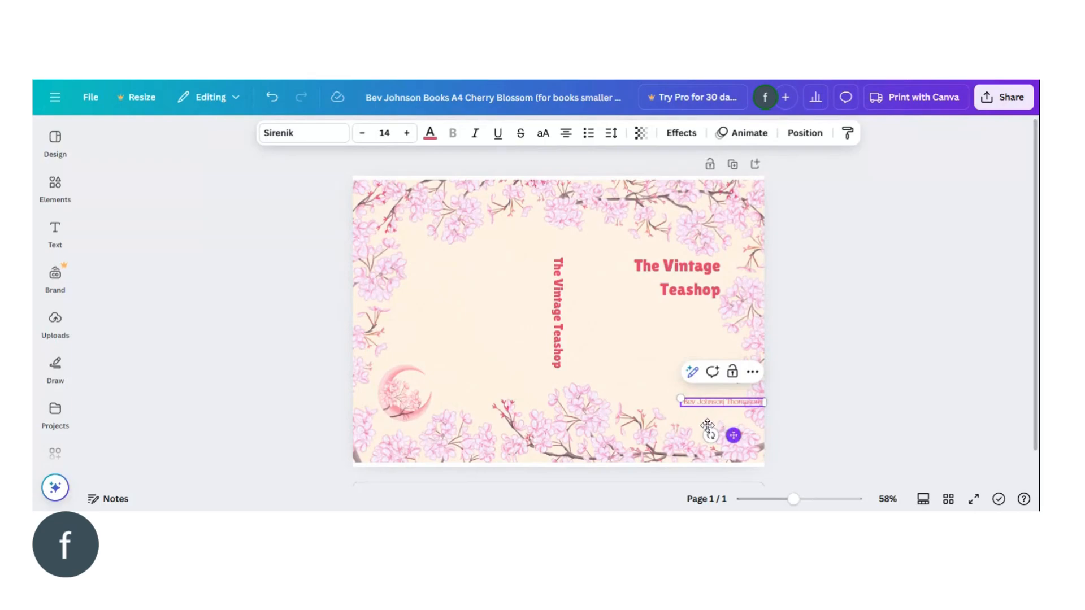
# Move the author name directly beneath the front cover title, lined up with the title's right edge
pyautogui.moveTo(708, 425); pyautogui.dragTo(690, 423)
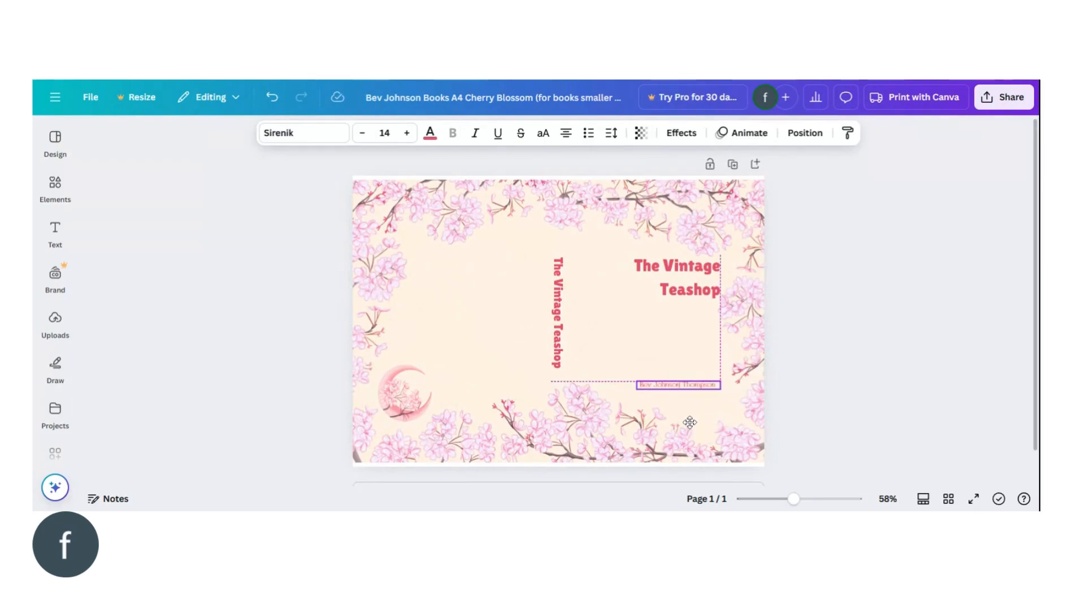
pyautogui.moveTo(691, 394); pyautogui.dragTo(689, 346)
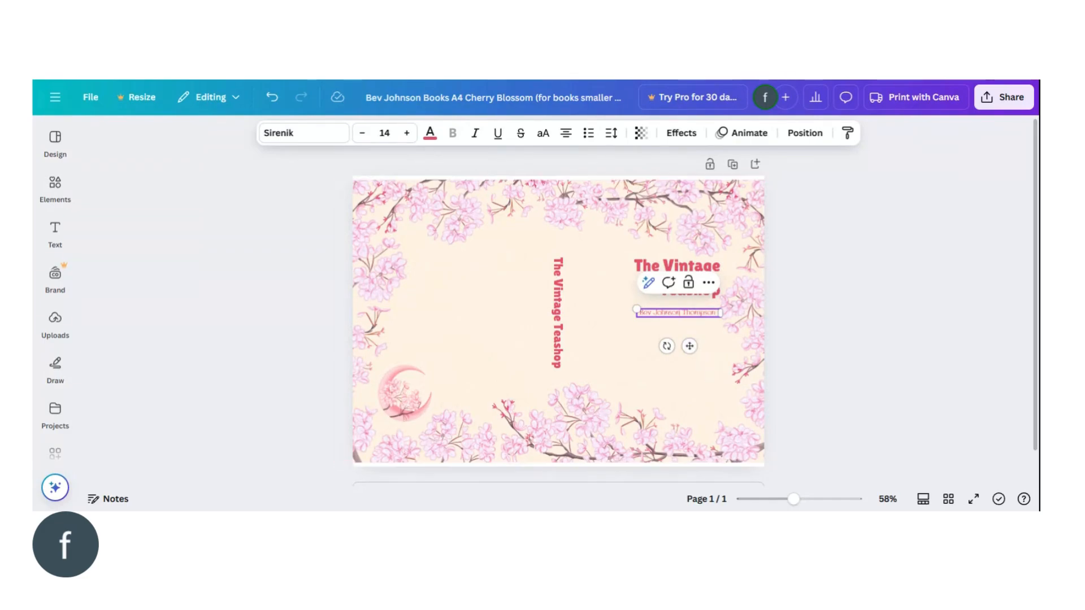
pyautogui.click(407, 133)
pyautogui.click(680, 398)
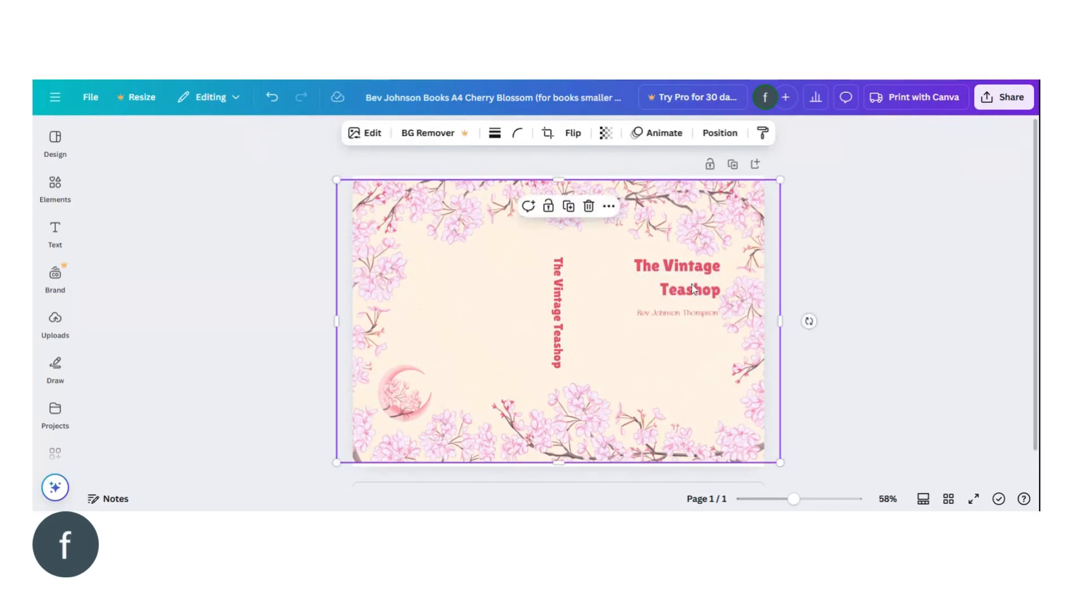
# Change the front cover title's font to Eyesome Script from the recently used fonts
pyautogui.click(699, 269)
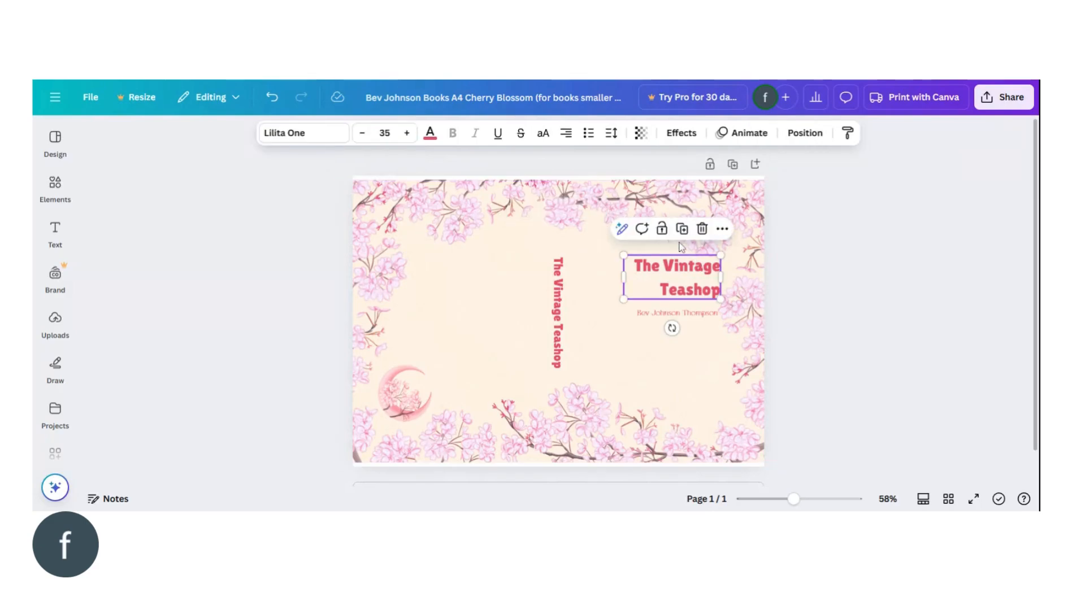
pyautogui.click(323, 135)
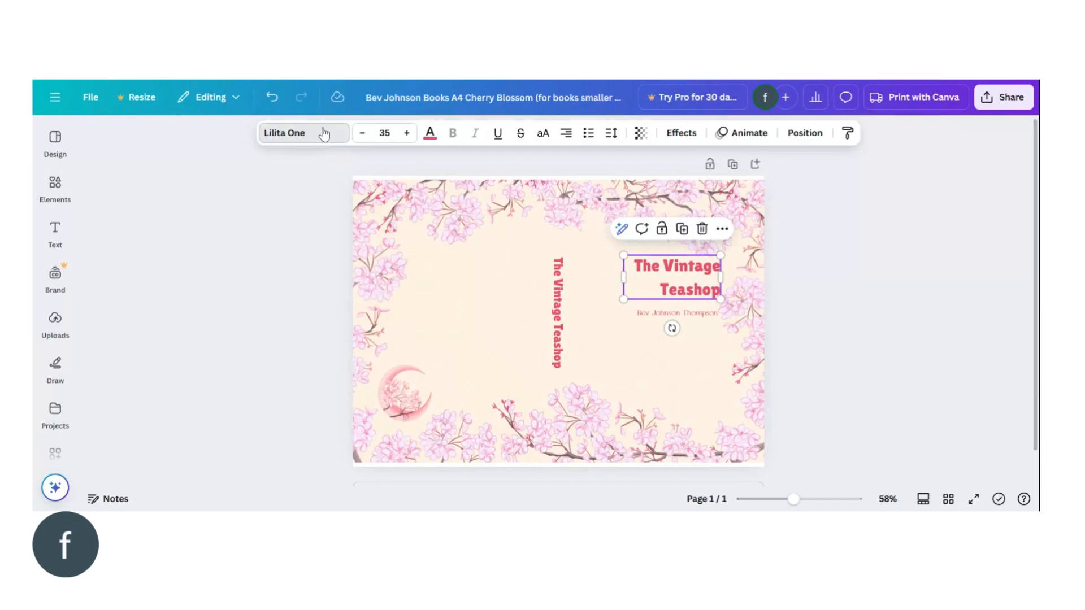
pyautogui.click(324, 134)
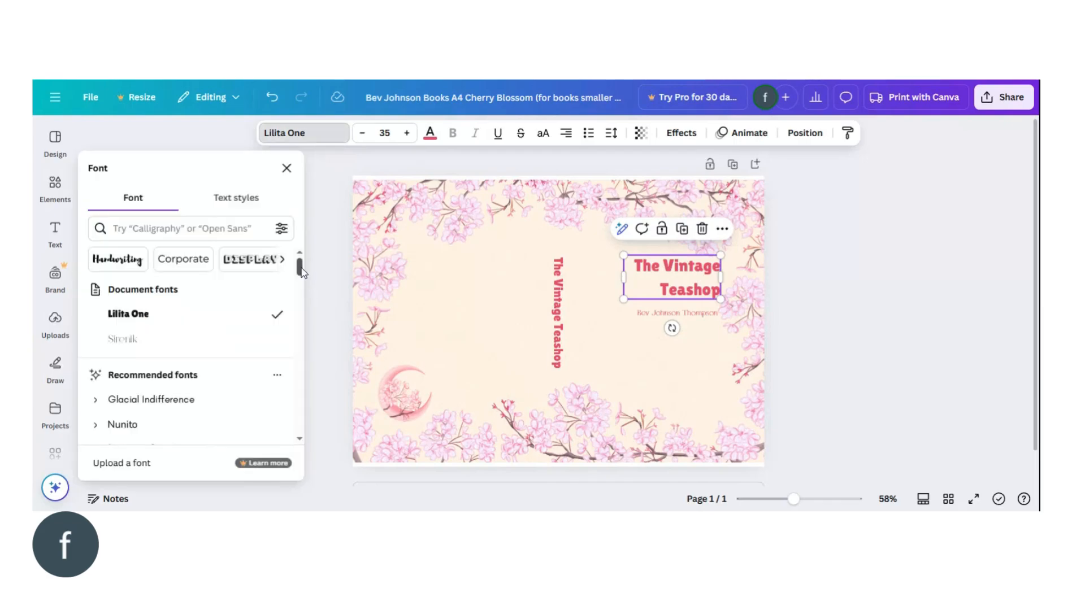
pyautogui.moveTo(301, 271); pyautogui.dragTo(301, 277)
pyautogui.scroll(1, 141, 283)
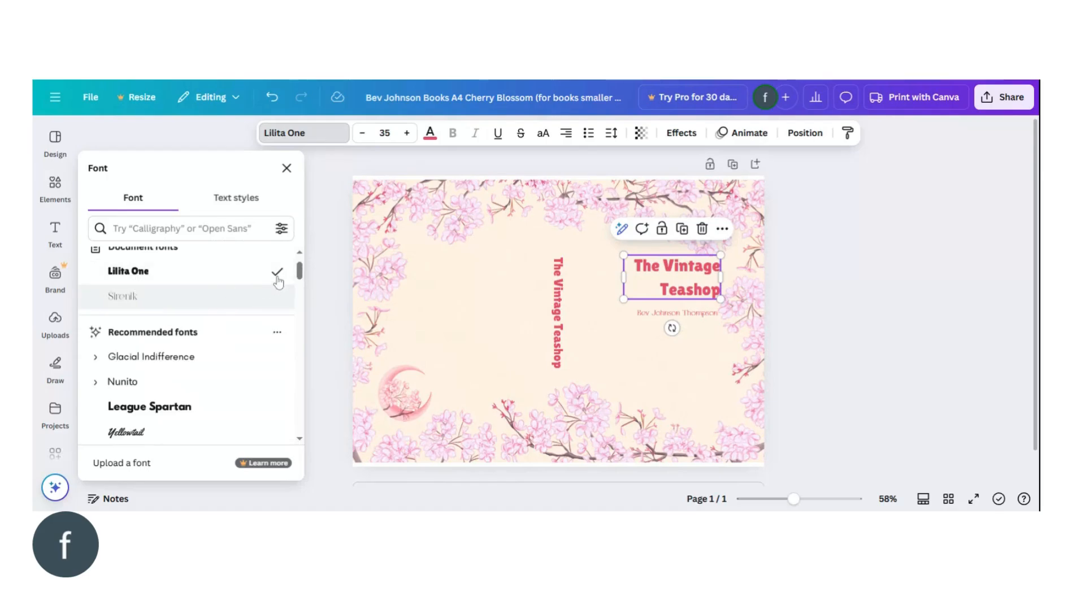
pyautogui.moveTo(300, 271); pyautogui.dragTo(300, 277)
pyautogui.scroll(-2, 300, 276)
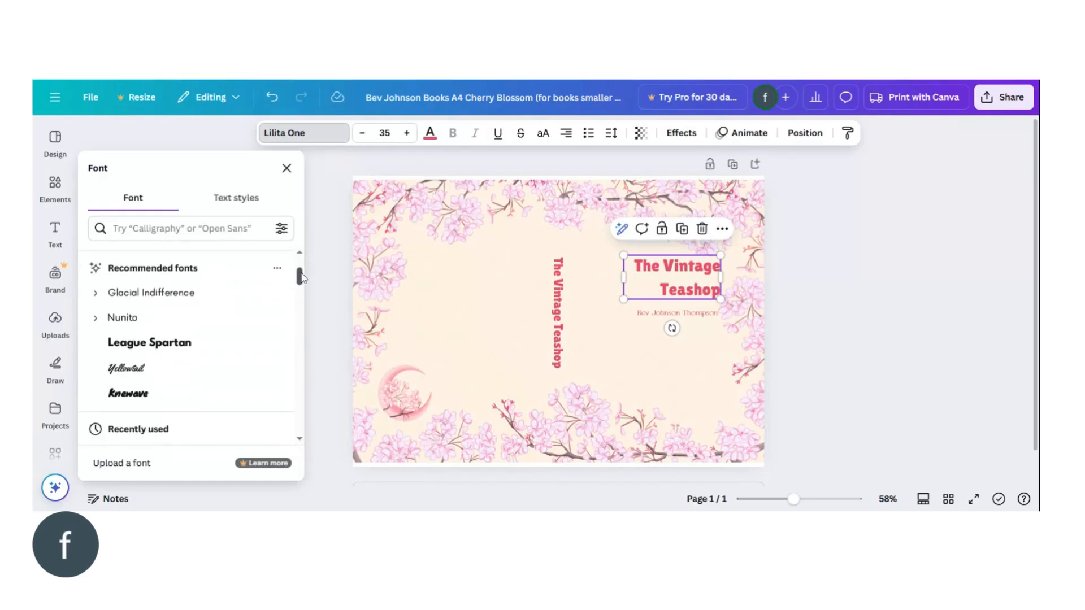
pyautogui.scroll(-5, 299, 277)
pyautogui.moveTo(299, 289); pyautogui.dragTo(300, 285)
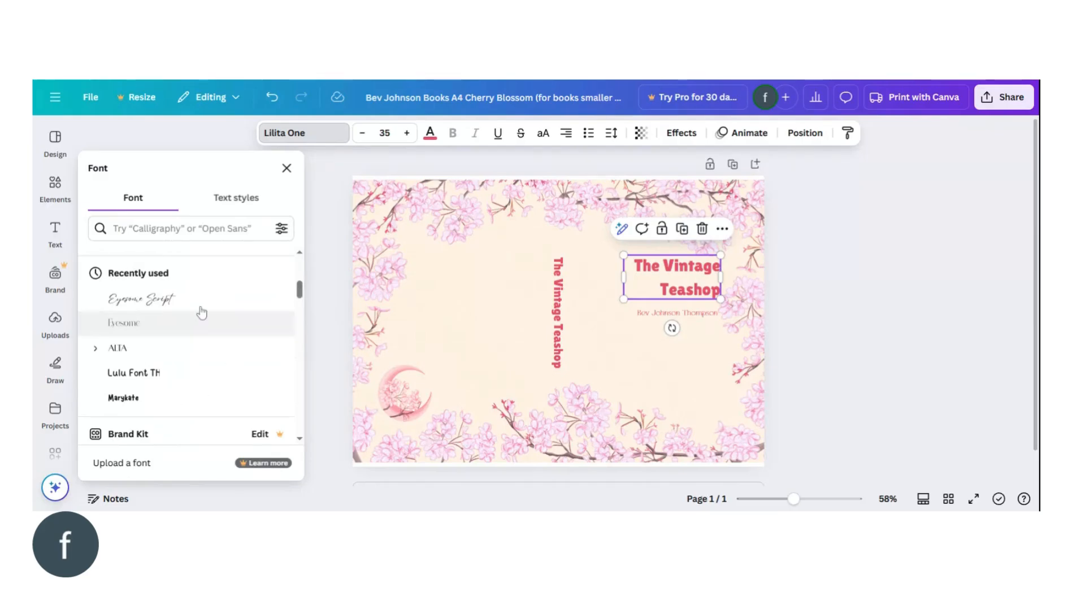
pyautogui.moveTo(300, 292)
pyautogui.mouseDown()
pyautogui.moveTo(306, 394)
pyautogui.moveTo(303, 287)
pyautogui.moveTo(304, 298)
pyautogui.mouseUp()
pyautogui.scroll(-3, 303, 299)
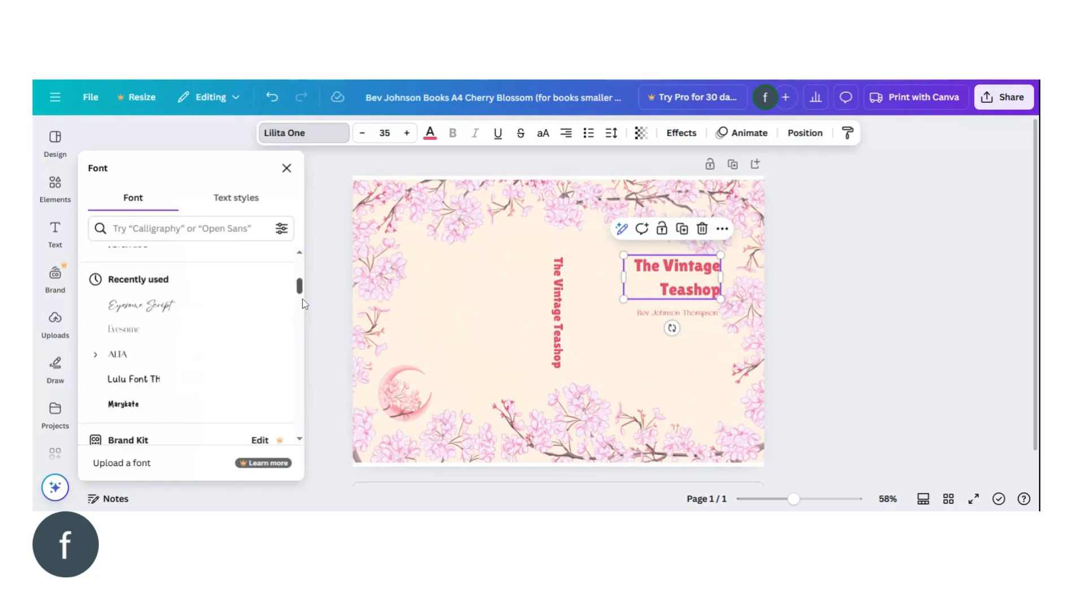
pyautogui.click(162, 302)
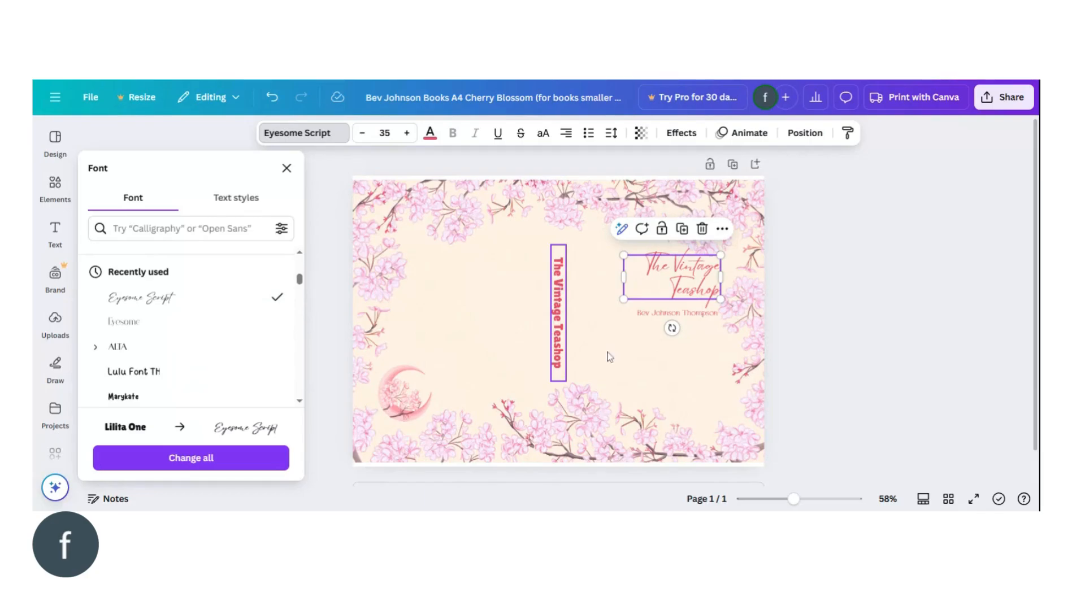
# Set the spine title's font to Eyesome Script to match the front cover title
pyautogui.click(557, 314)
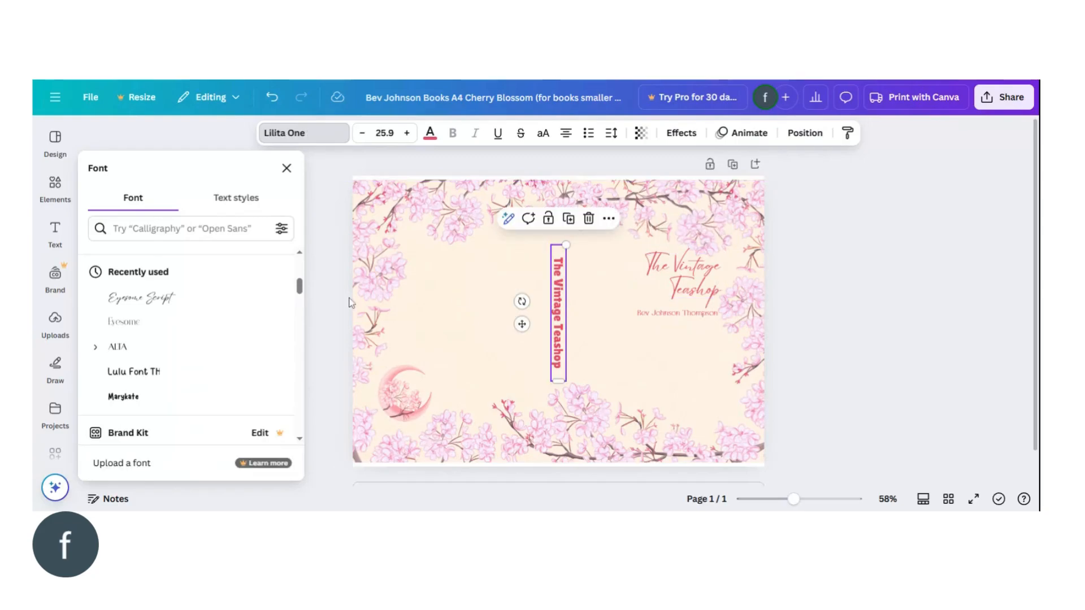
pyautogui.click(127, 306)
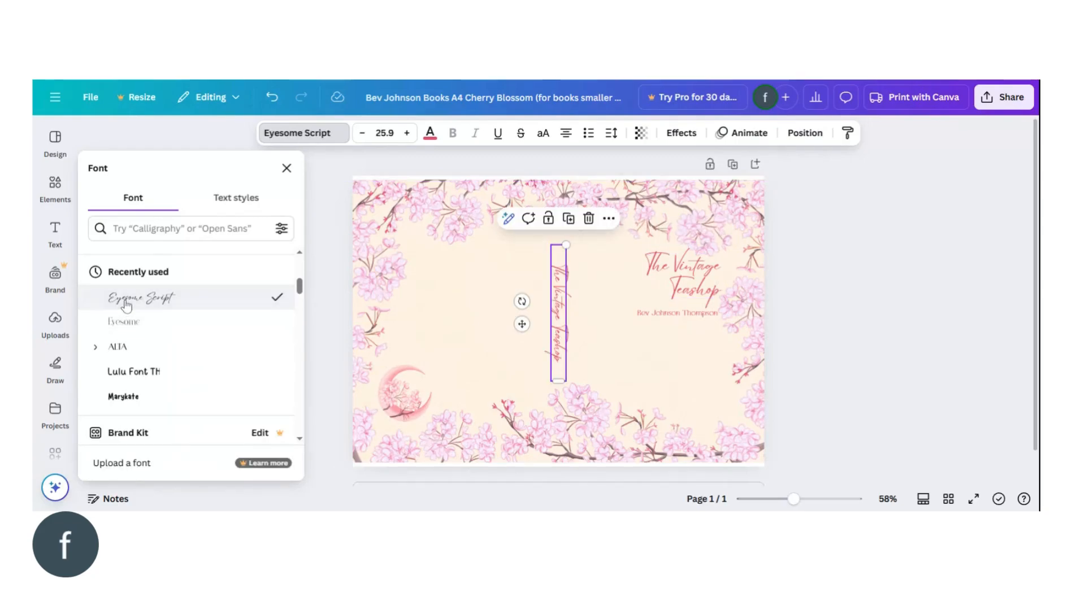
pyautogui.click(628, 341)
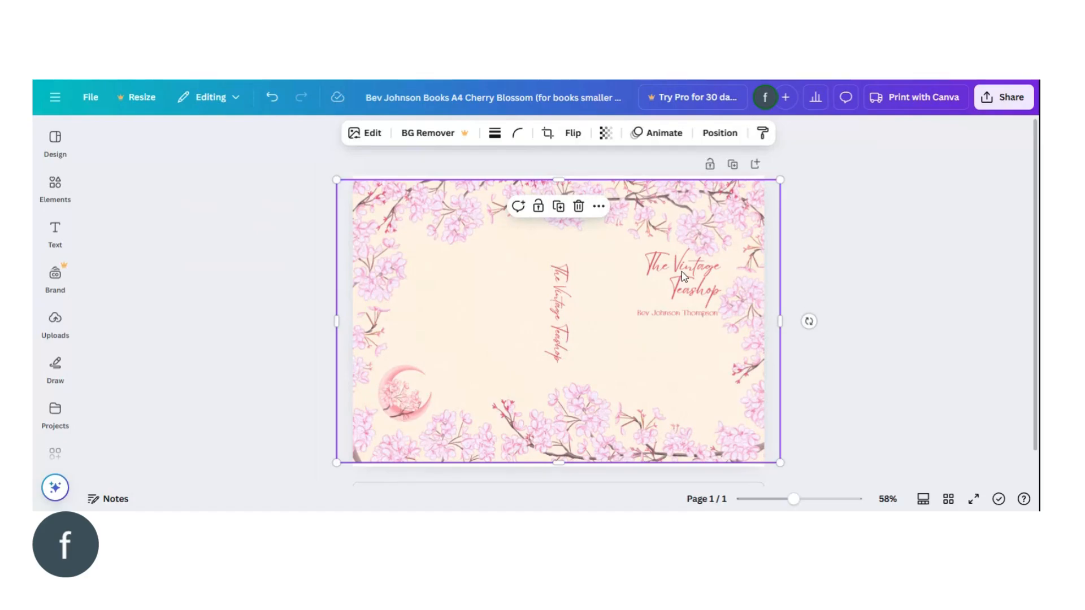
# Recolour the front cover title with the dark mauve photo colour and apply it to all text sharing the old colour
pyautogui.click(691, 292)
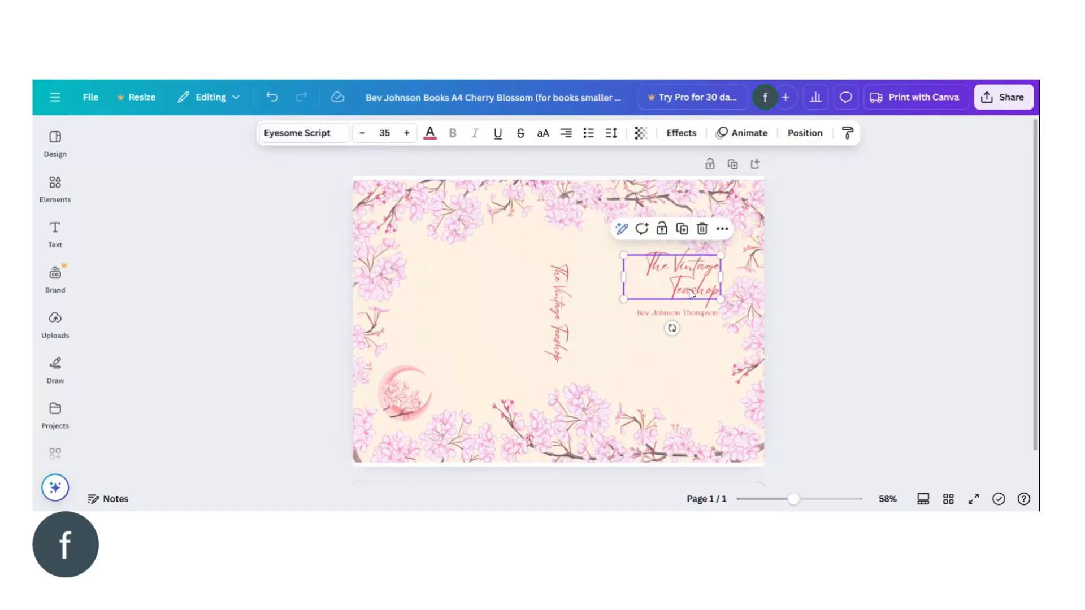
pyautogui.click(431, 135)
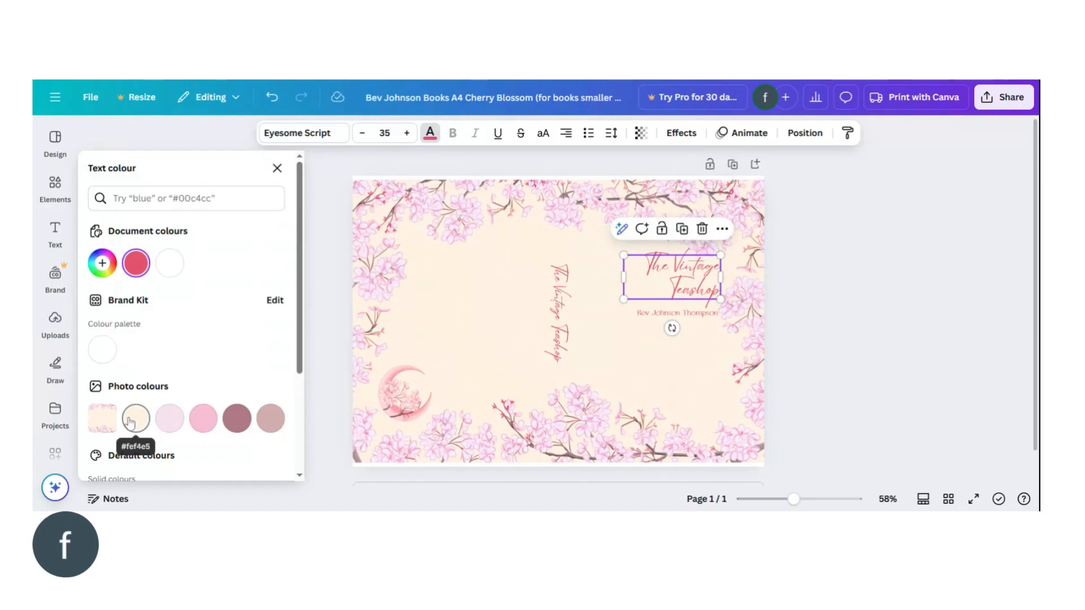
pyautogui.click(242, 427)
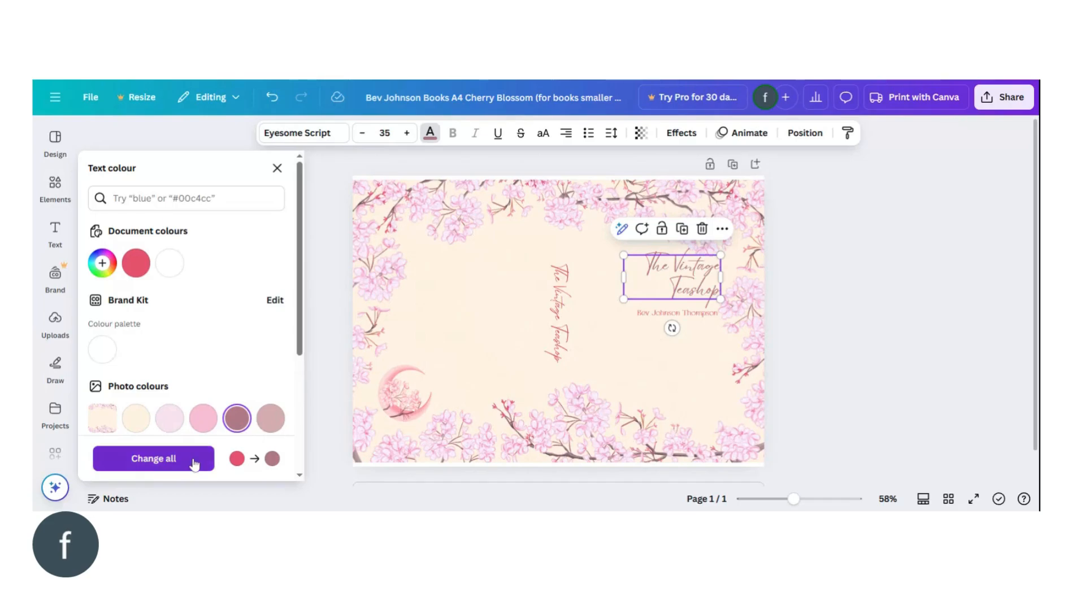
pyautogui.click(153, 459)
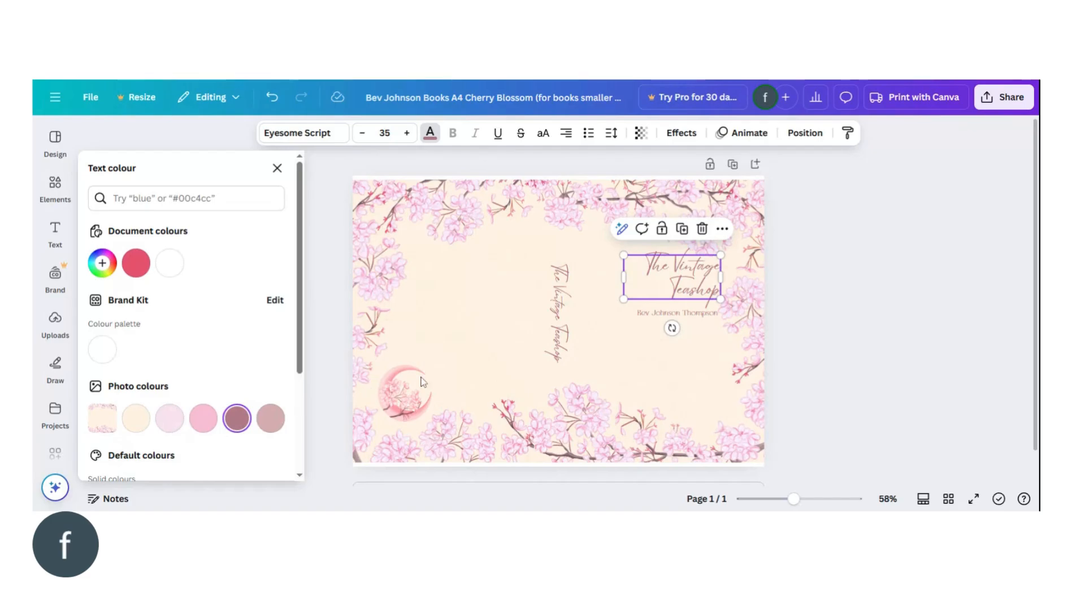
# Try the light pink photo colour on the author name beneath the front cover title
pyautogui.click(651, 315)
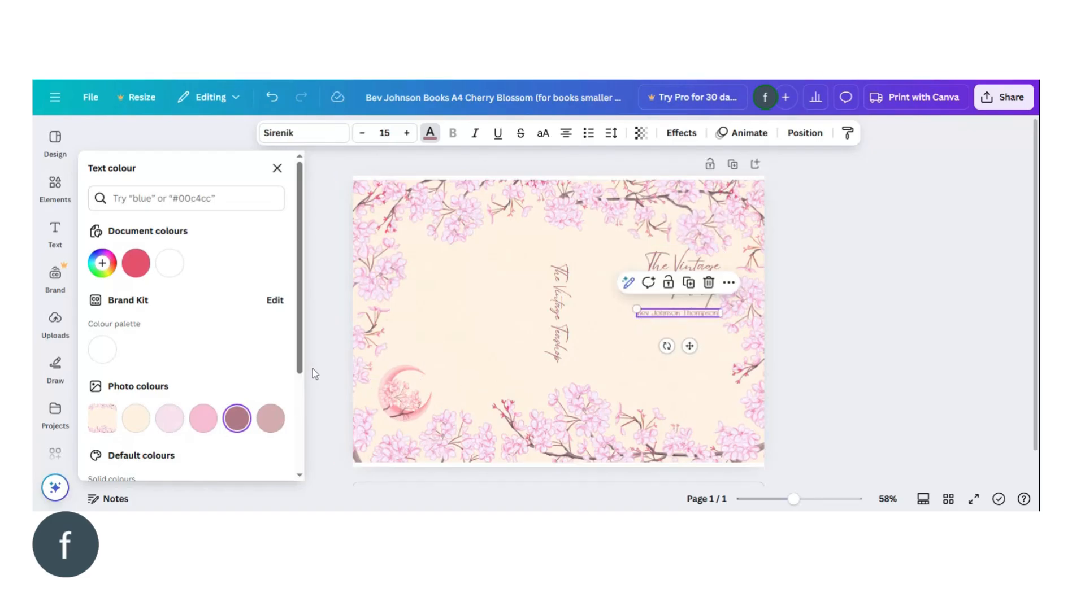
pyautogui.click(211, 426)
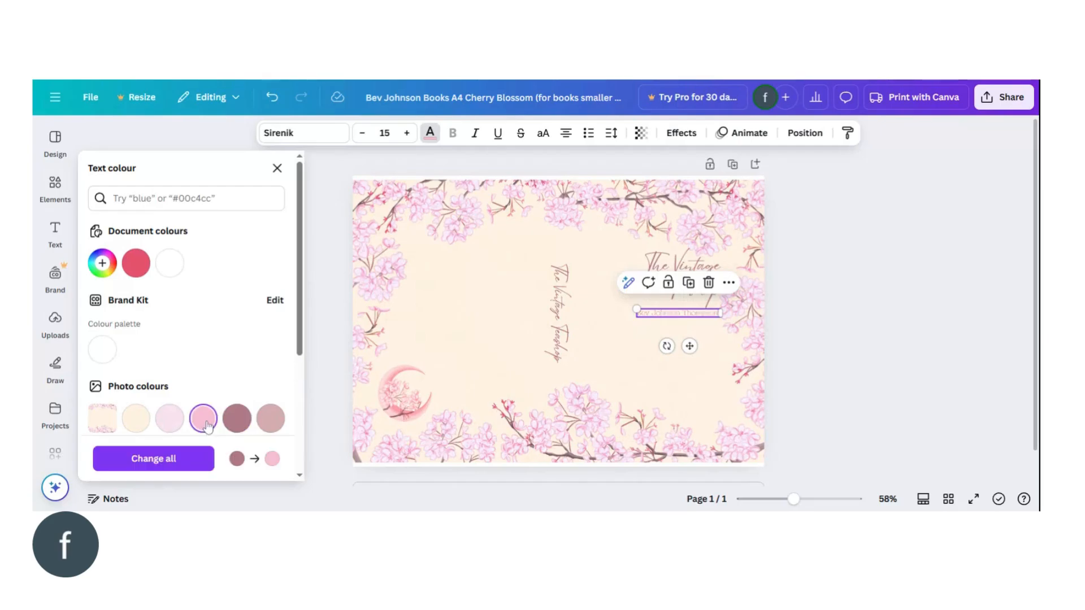
pyautogui.click(693, 387)
# Give the author name on the front cover a new custom dark pink colour, #B61559
pyautogui.click(688, 315)
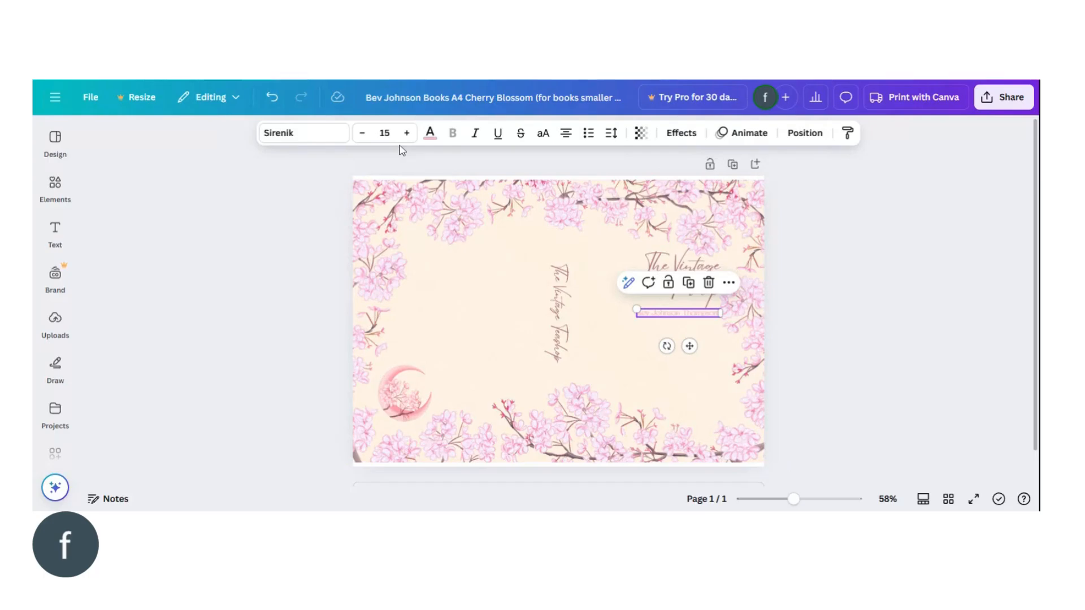
pyautogui.click(429, 133)
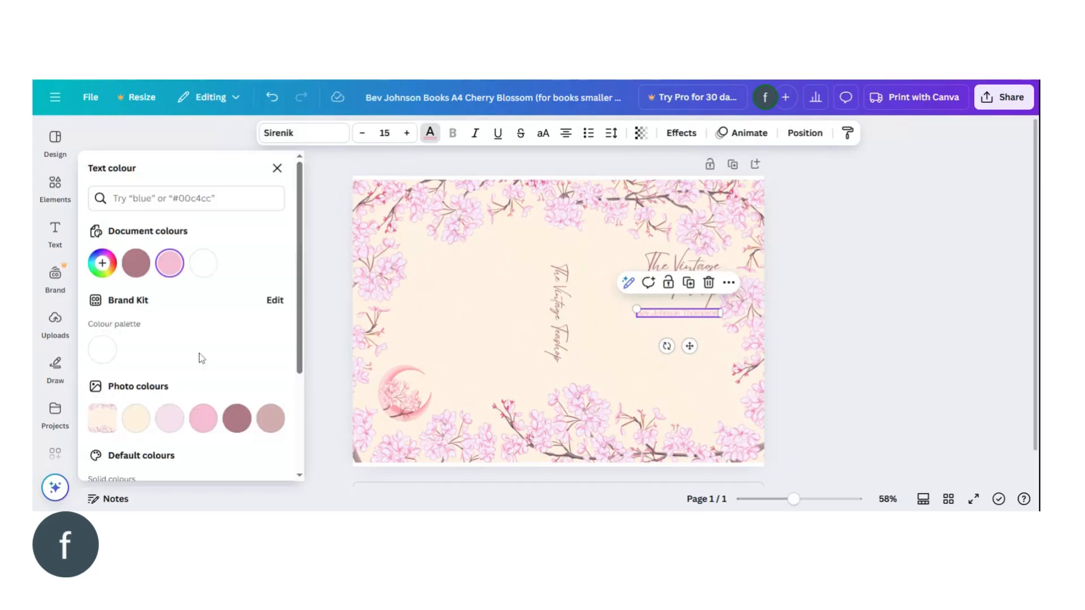
pyautogui.click(102, 264)
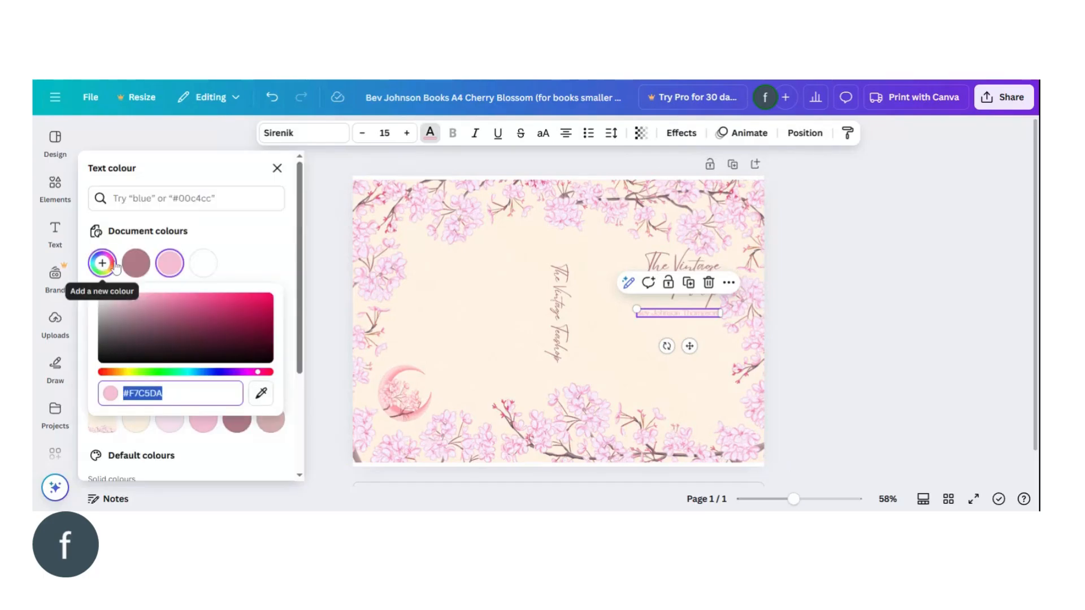
pyautogui.click(254, 314)
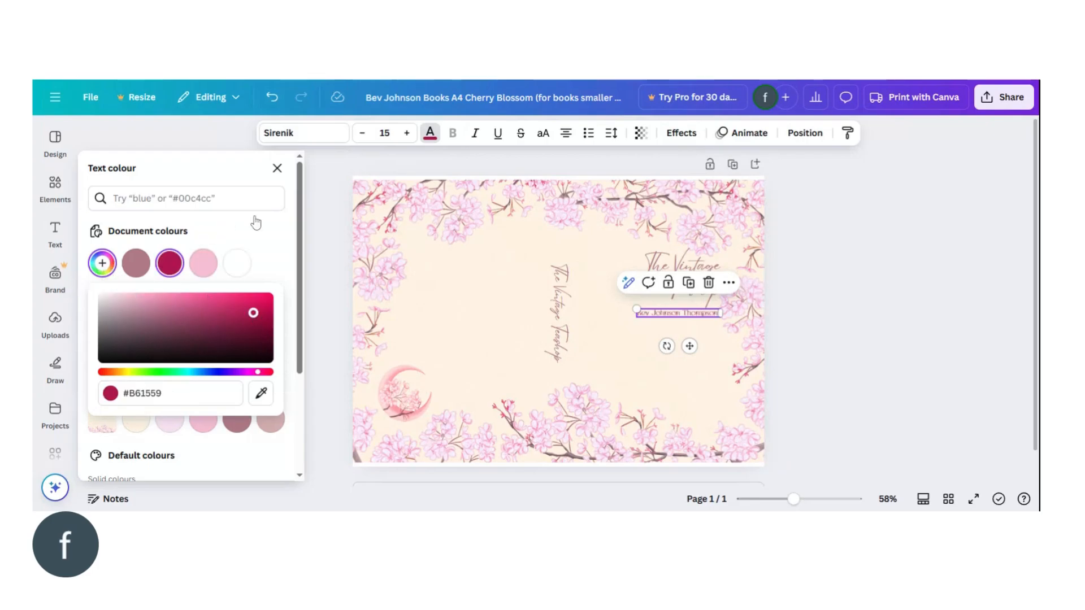
pyautogui.click(282, 228)
pyautogui.click(528, 312)
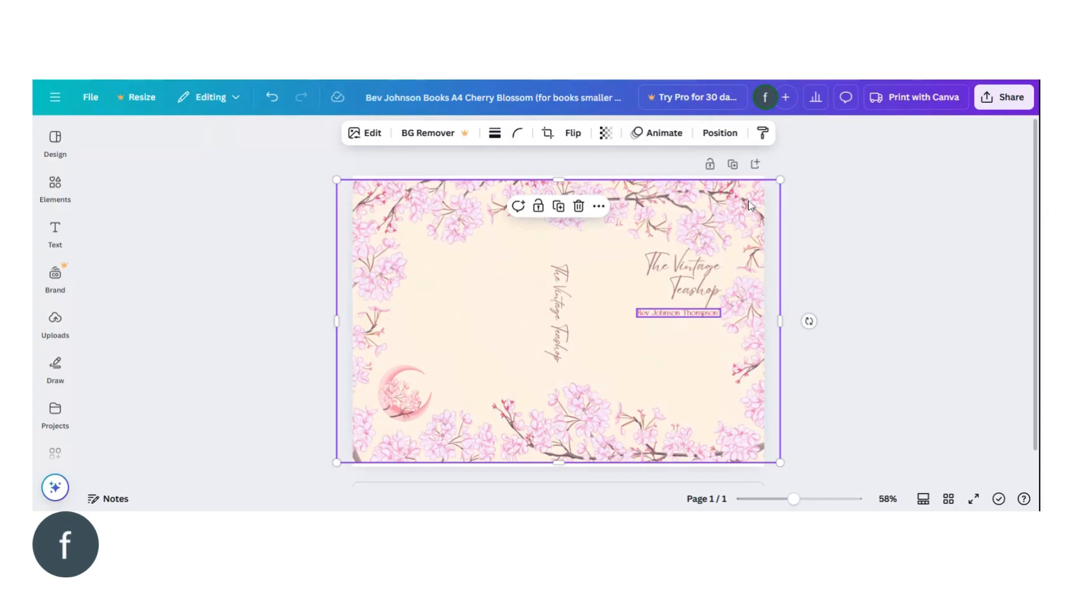
# Duplicate the cover page and change the front cover title on the copy to "The Vintage Bookshop"
pyautogui.click(733, 165)
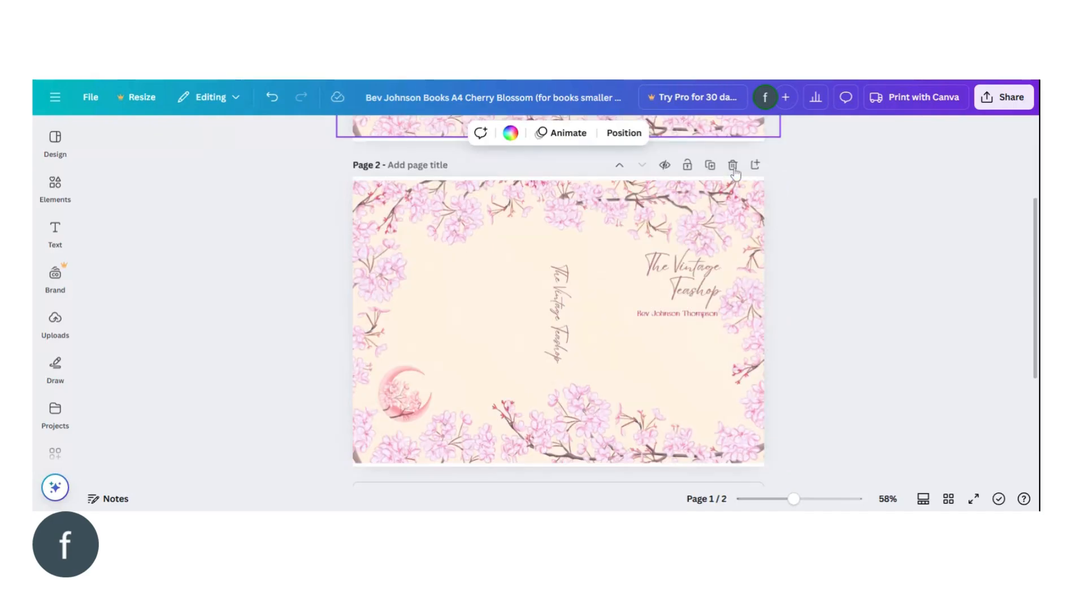
pyautogui.click(687, 280)
pyautogui.doubleClick(698, 276)
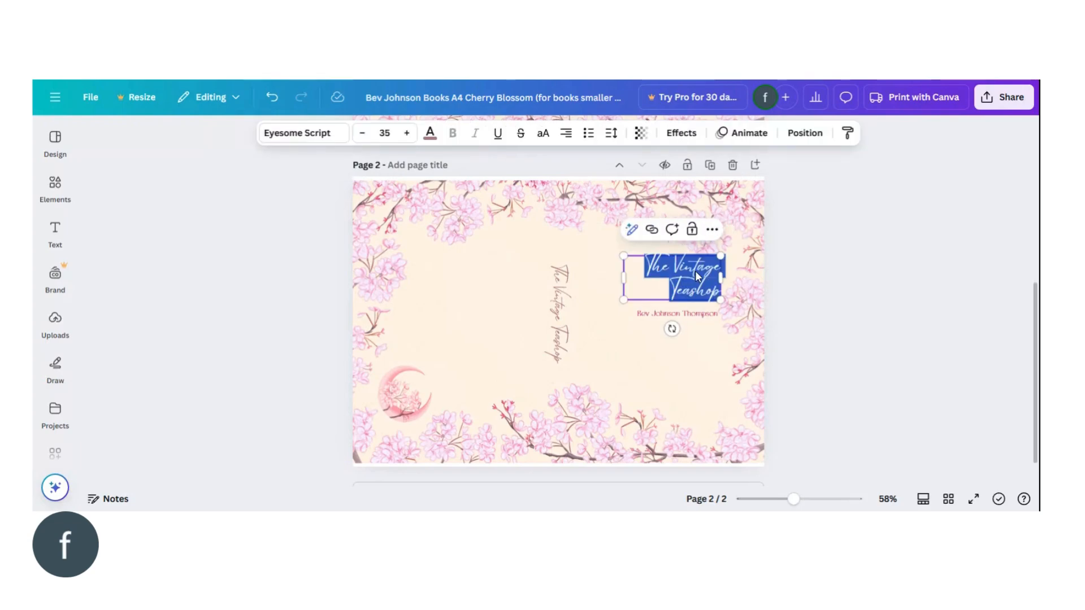
pyautogui.press('Escape')
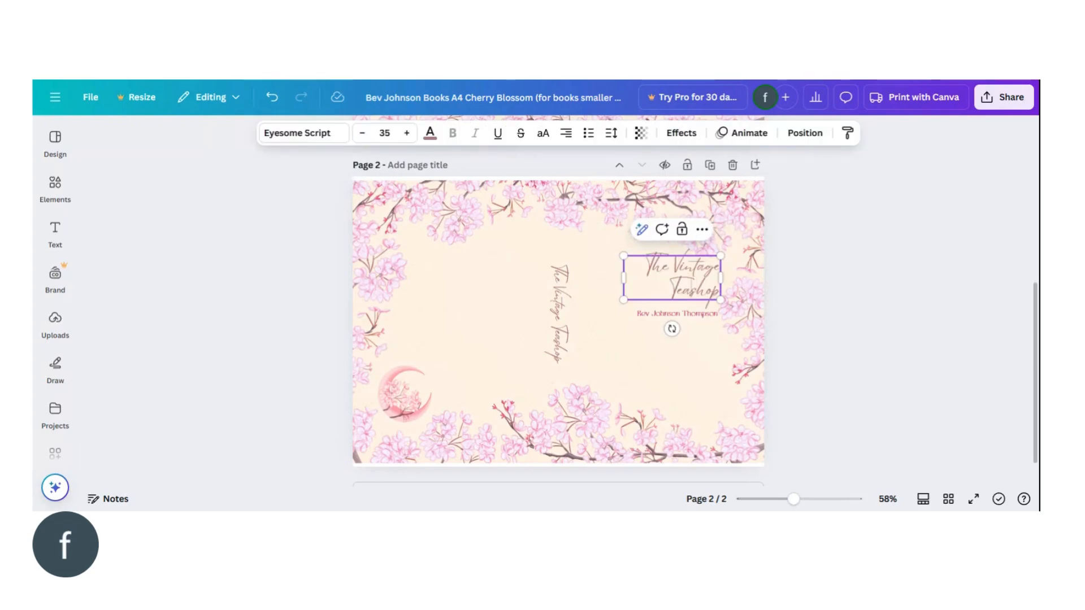
pyautogui.press('BackSpace')
pyautogui.press('BackSpace')
pyautogui.press('BackSpace')
pyautogui.press('BackSpace')
pyautogui.press('BackSpace')
pyautogui.press('BackSpace')
pyautogui.press('BackSpace')
pyautogui.write('Bookshop')
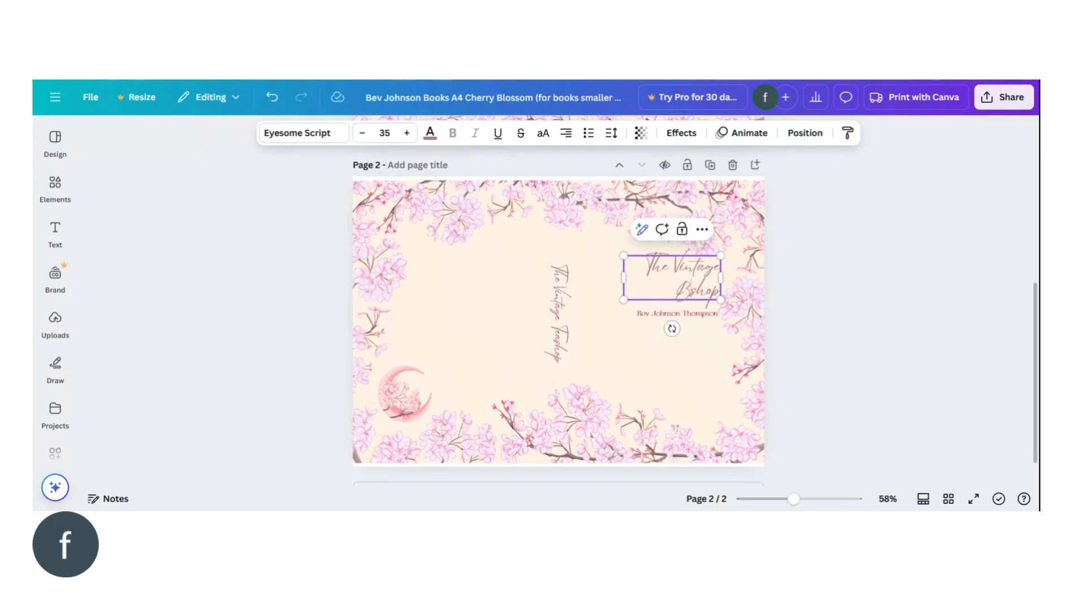
# Change the spine title on page 2 to "The Vintage Bookshop" and deselect it
pyautogui.click(555, 320)
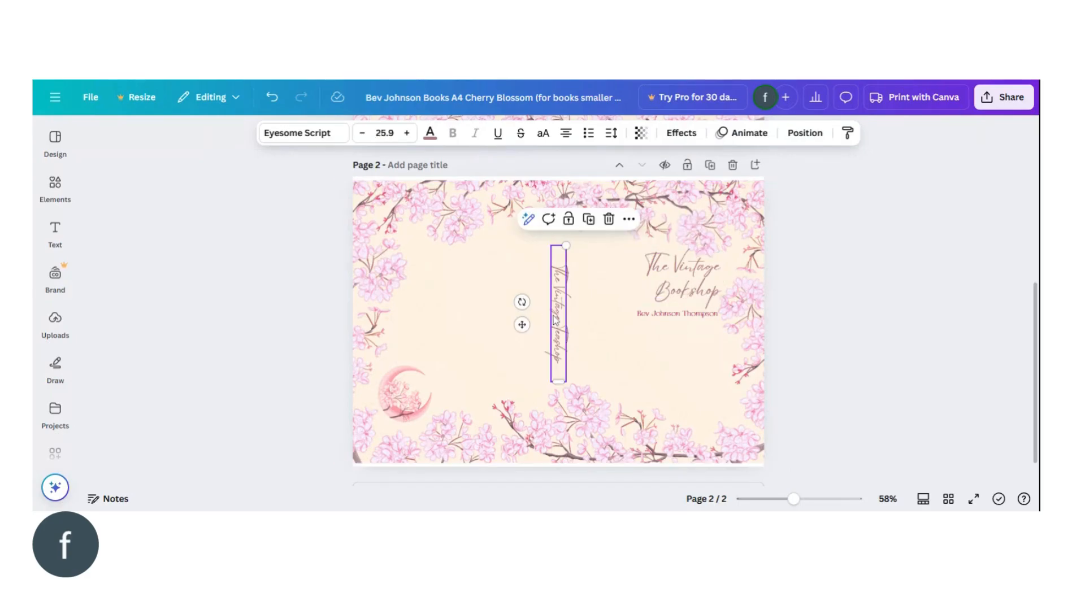
pyautogui.click(559, 347)
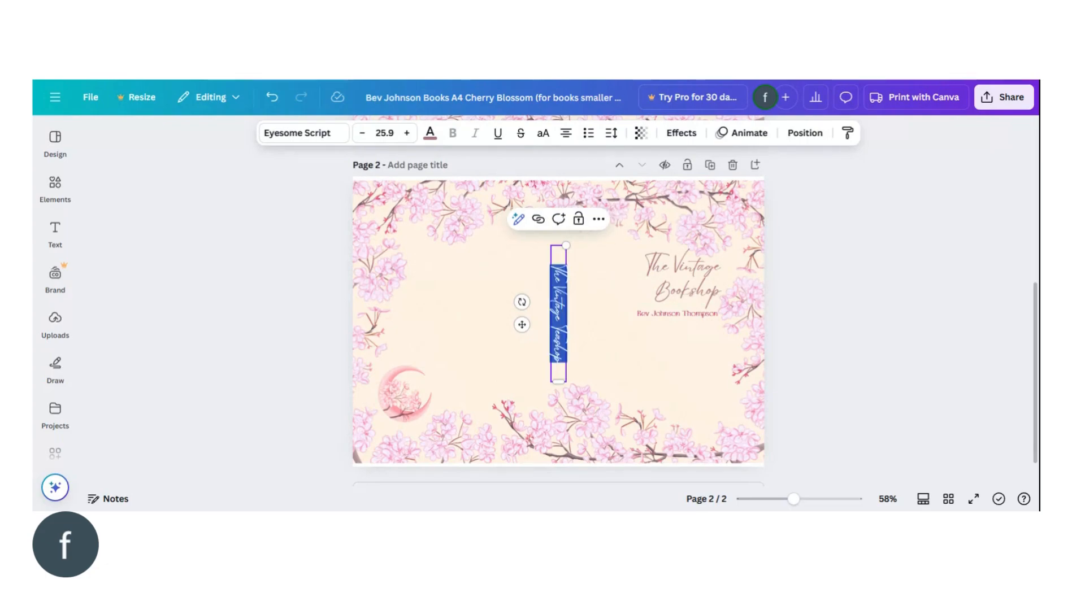
pyautogui.click(558, 357)
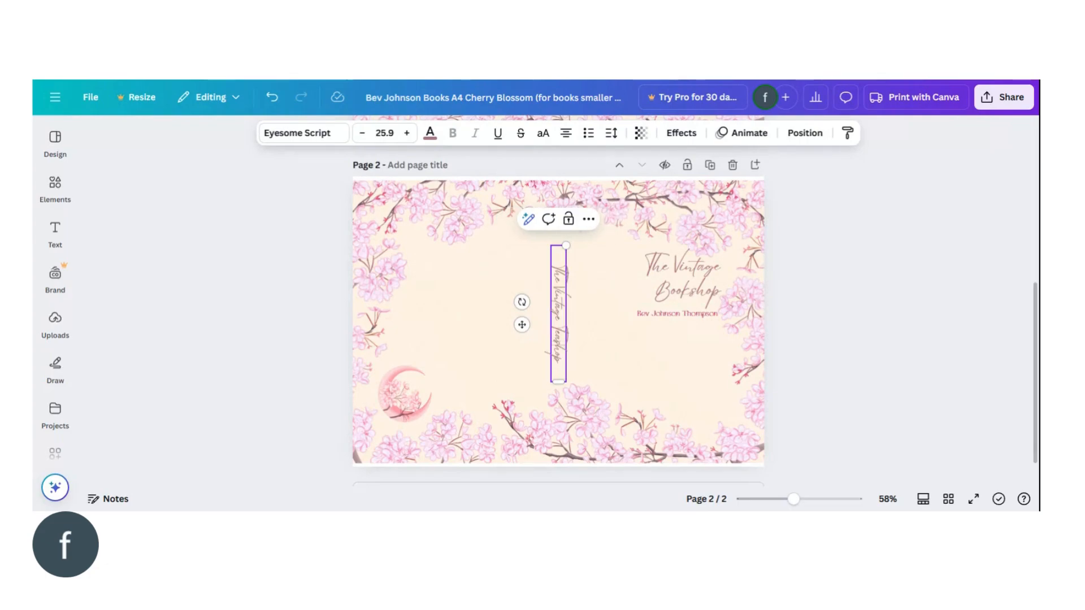
pyautogui.press('BackSpace')
pyautogui.press('BackSpace')
pyautogui.press('BackSpace')
pyautogui.press('BackSpace')
pyautogui.press('BackSpace')
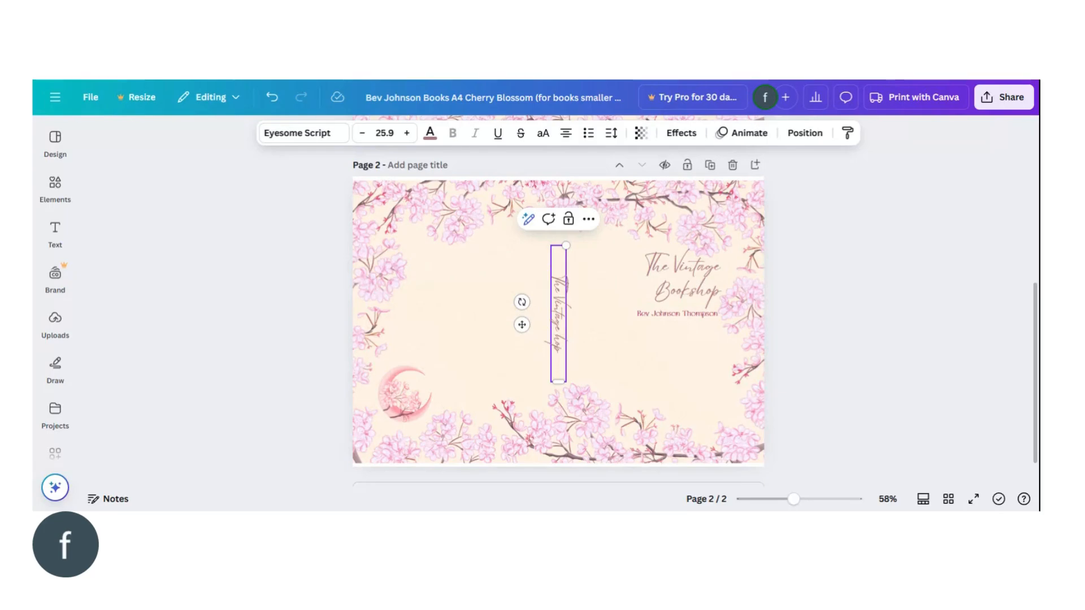
pyautogui.write('Books')
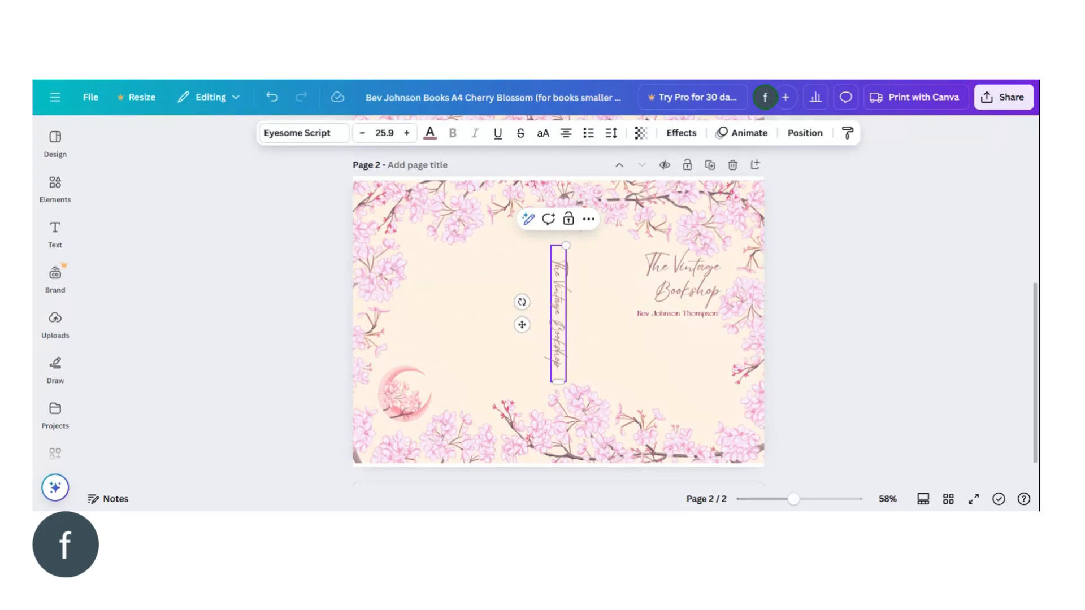
pyautogui.click(680, 337)
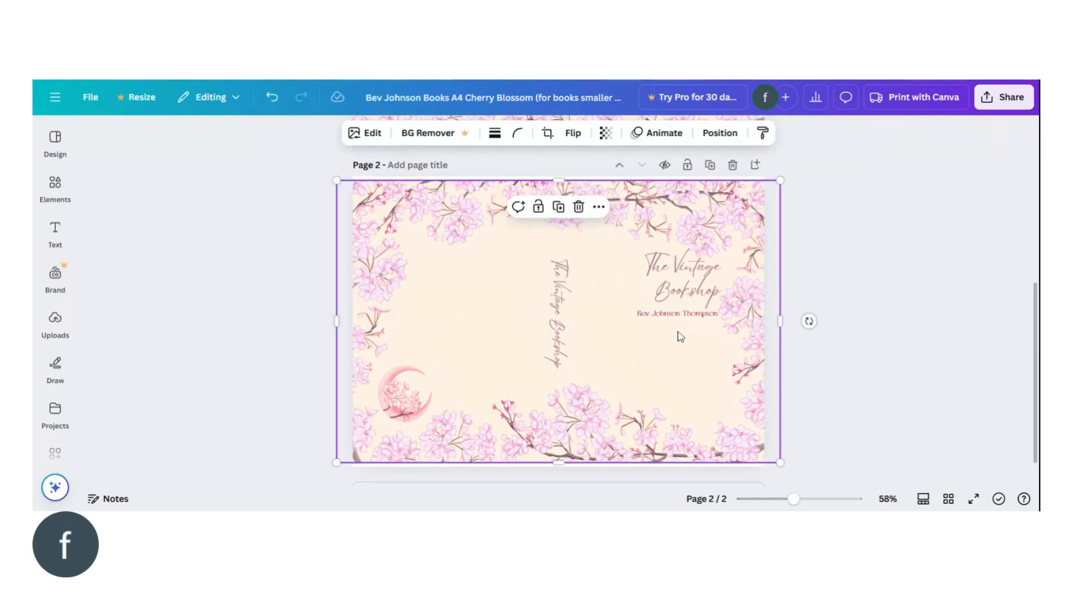
pyautogui.click(798, 276)
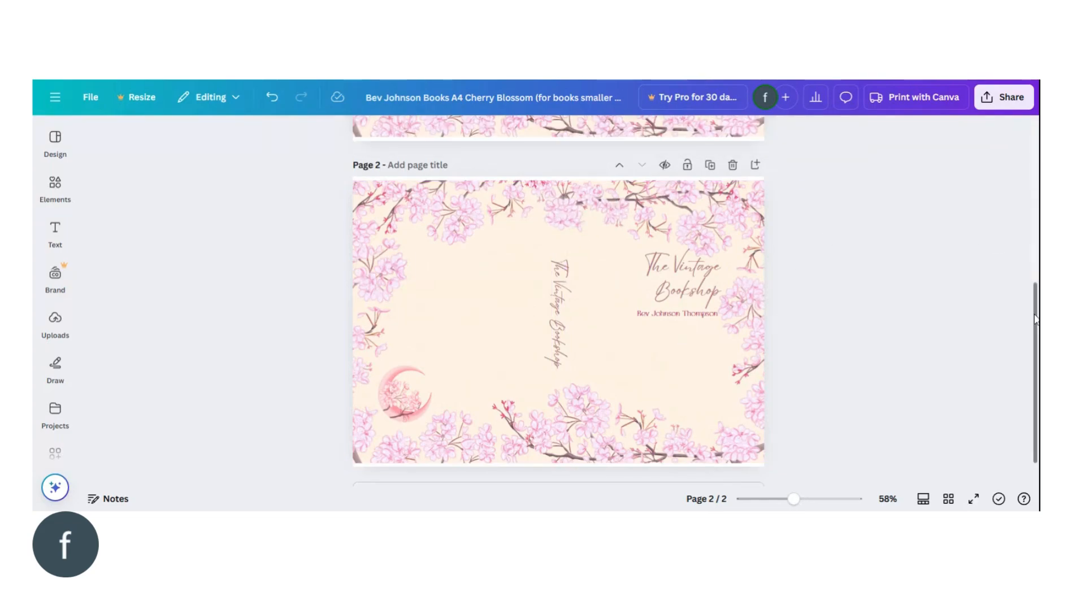
pyautogui.moveTo(1036, 316); pyautogui.dragTo(1036, 277)
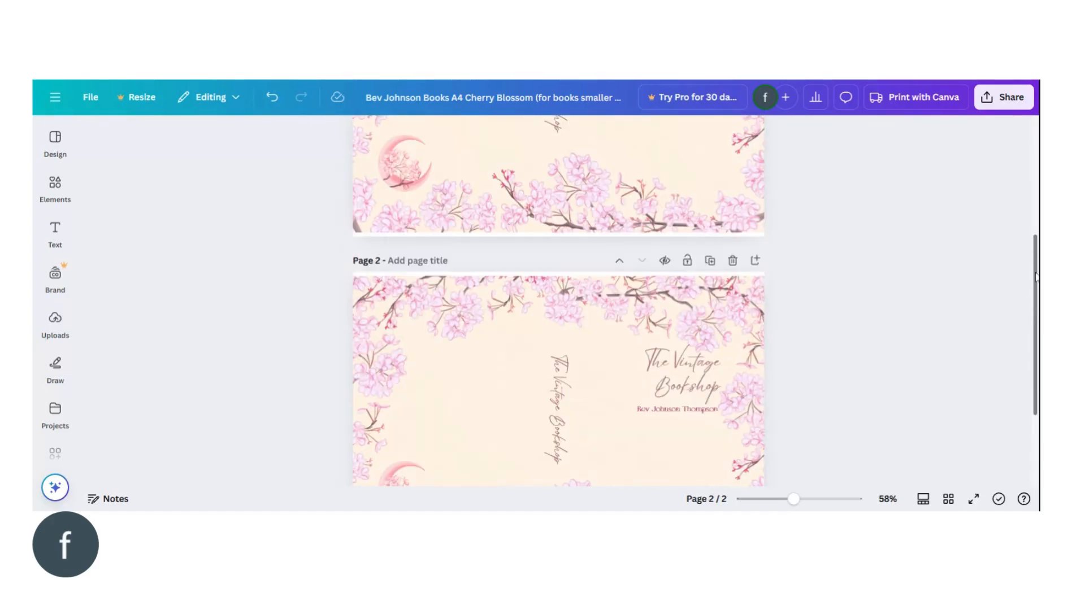
pyautogui.scroll(-2, 1011, 278)
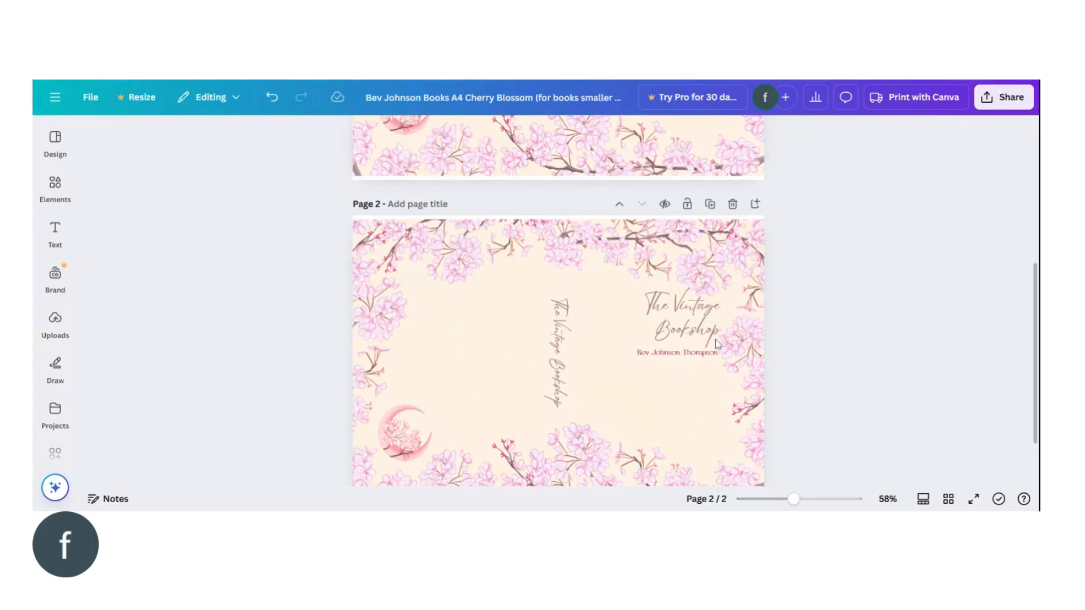
# Open the download settings for the book cover design and set the file type to PDF Print
pyautogui.click(998, 102)
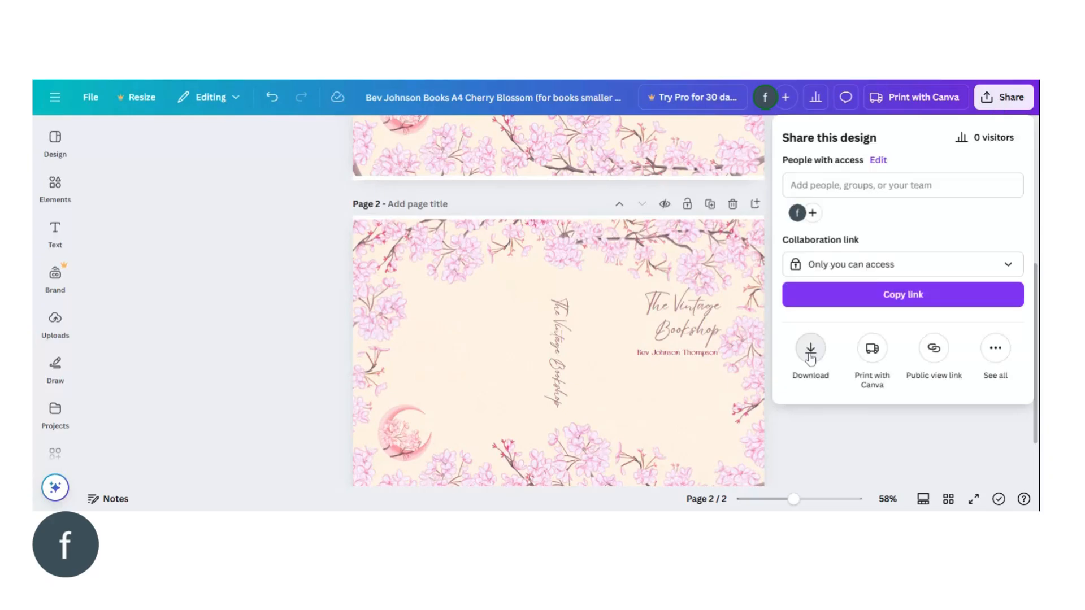
pyautogui.click(810, 354)
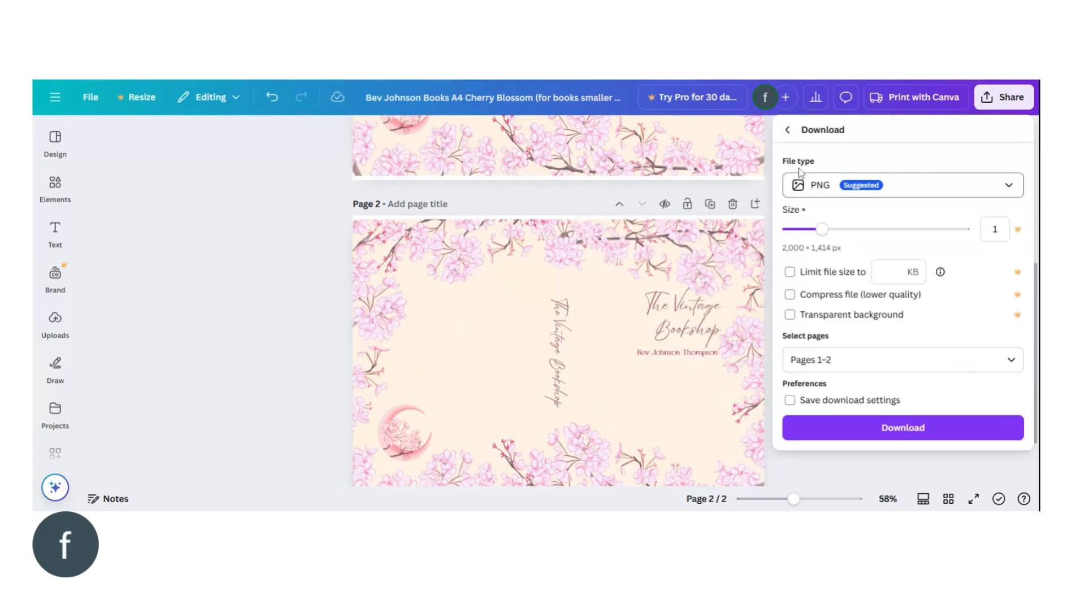
pyautogui.click(897, 188)
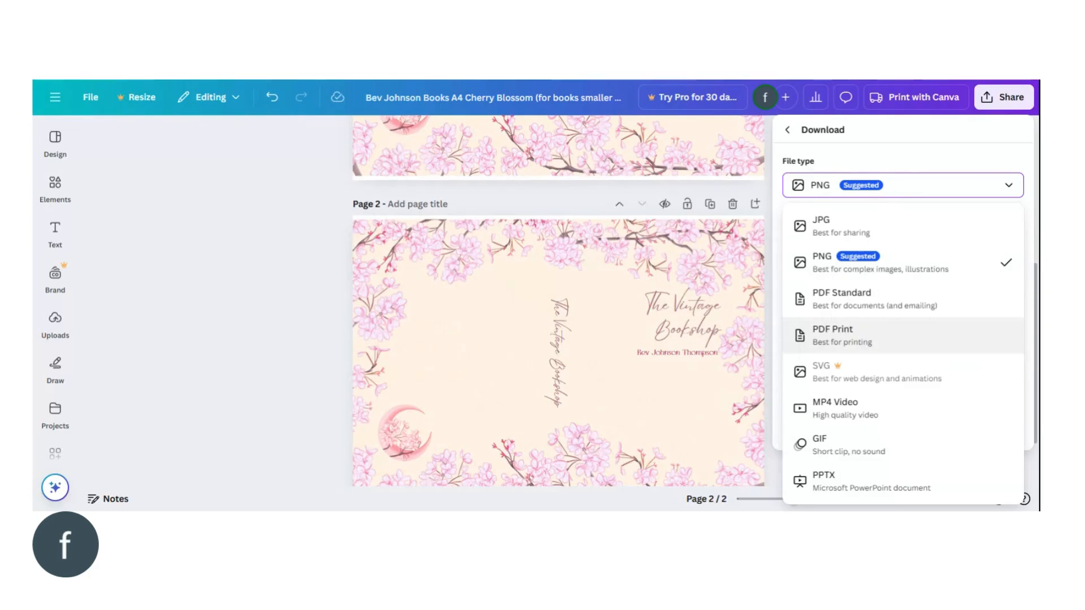
pyautogui.click(858, 336)
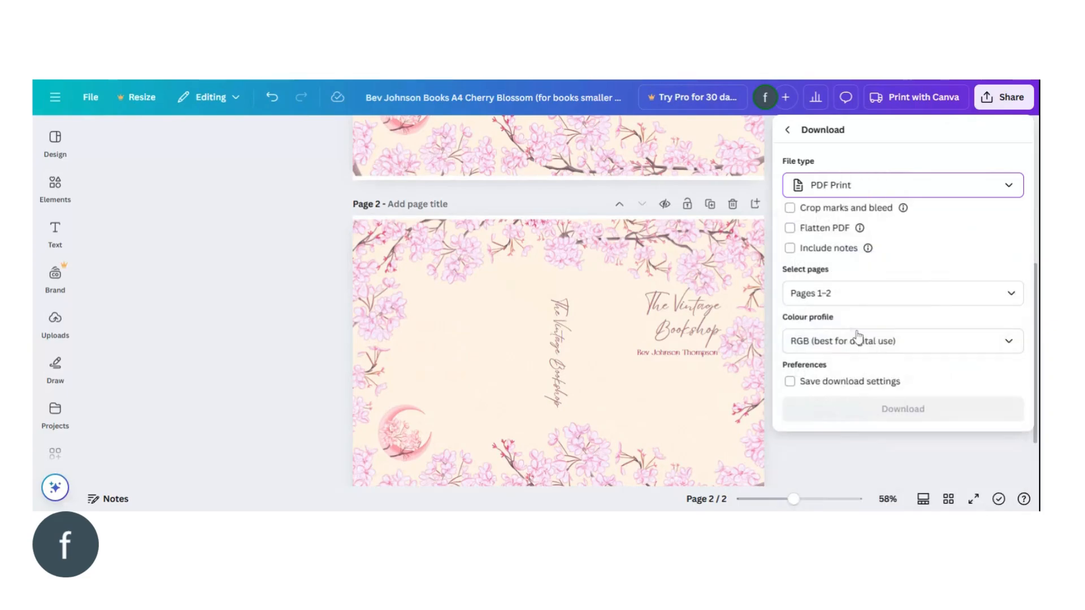
# Select both pages 1 and 2 for the export and download the cover design as a print PDF
pyautogui.click(902, 293)
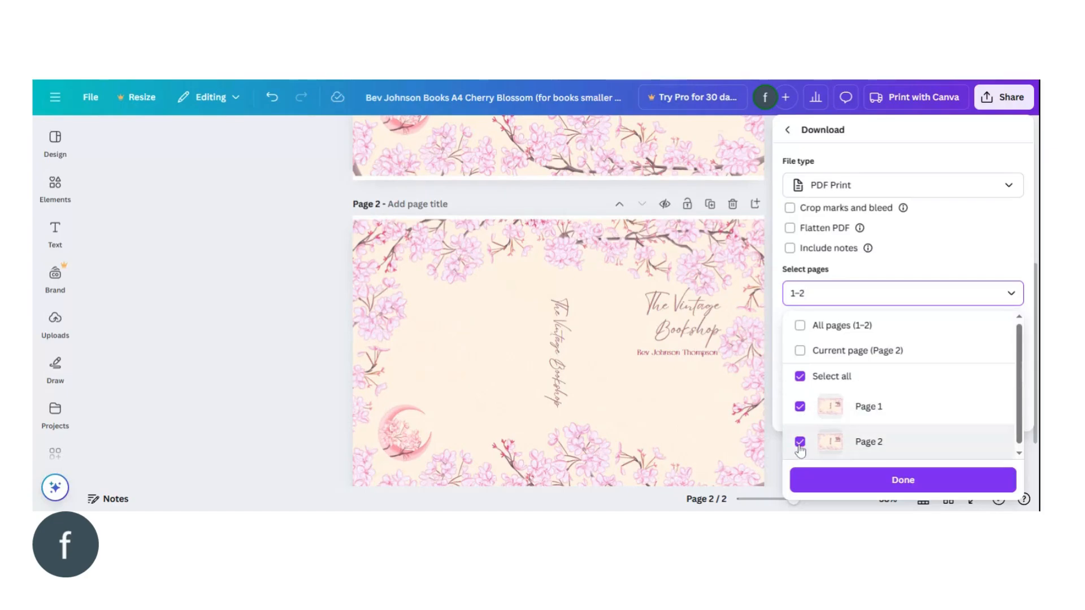
pyautogui.click(800, 406)
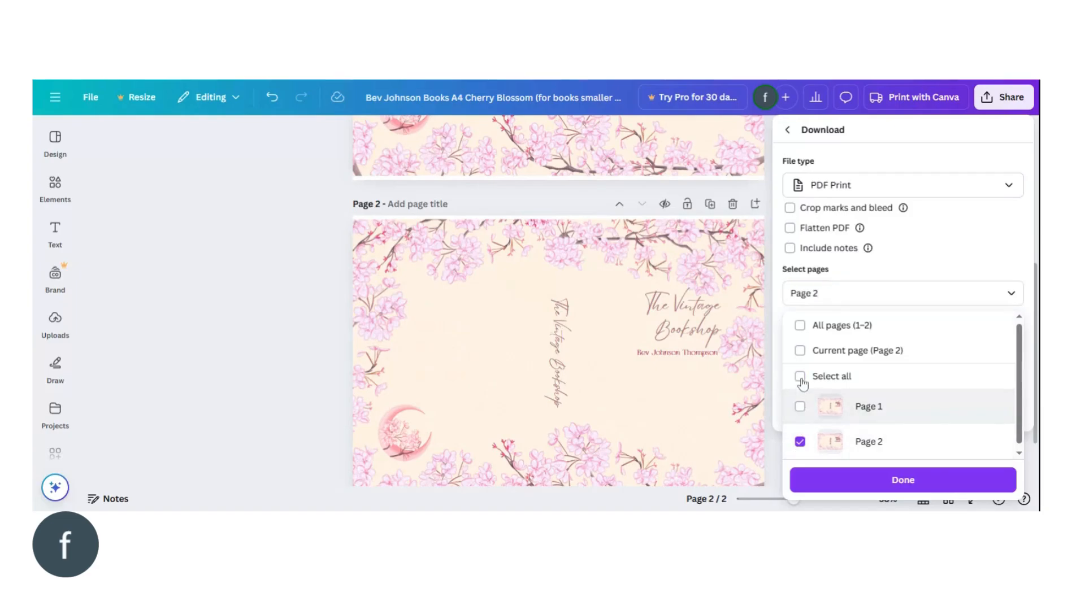
pyautogui.click(801, 379)
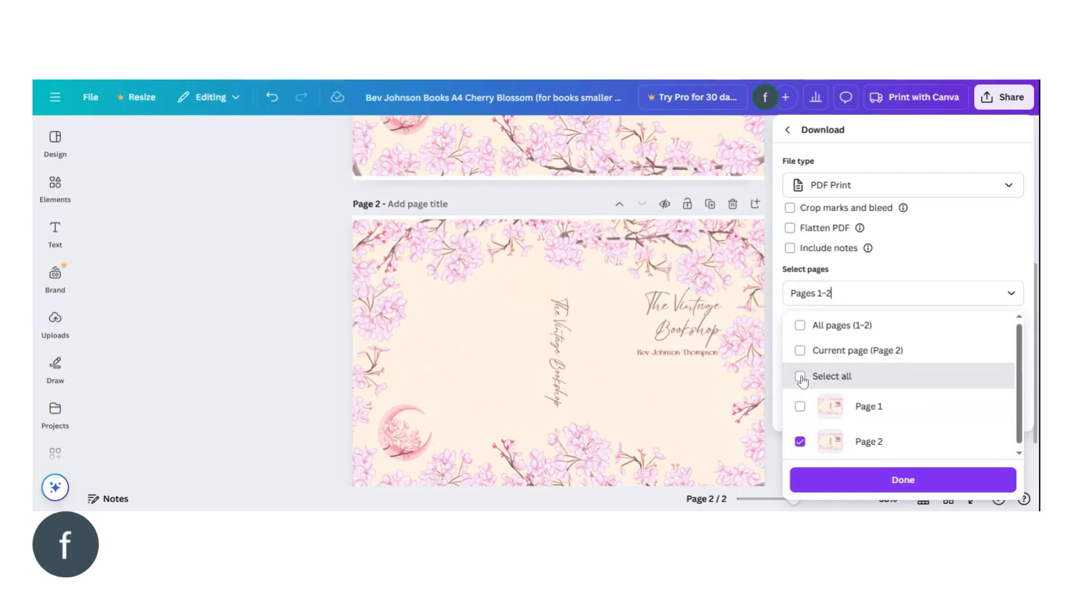
pyautogui.click(801, 378)
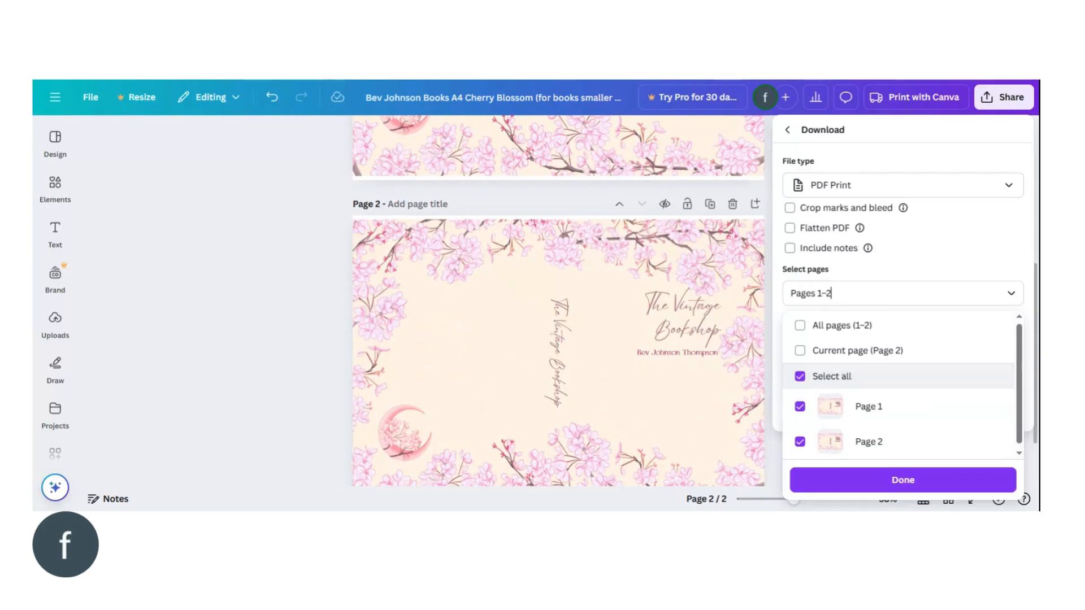
pyautogui.click(883, 487)
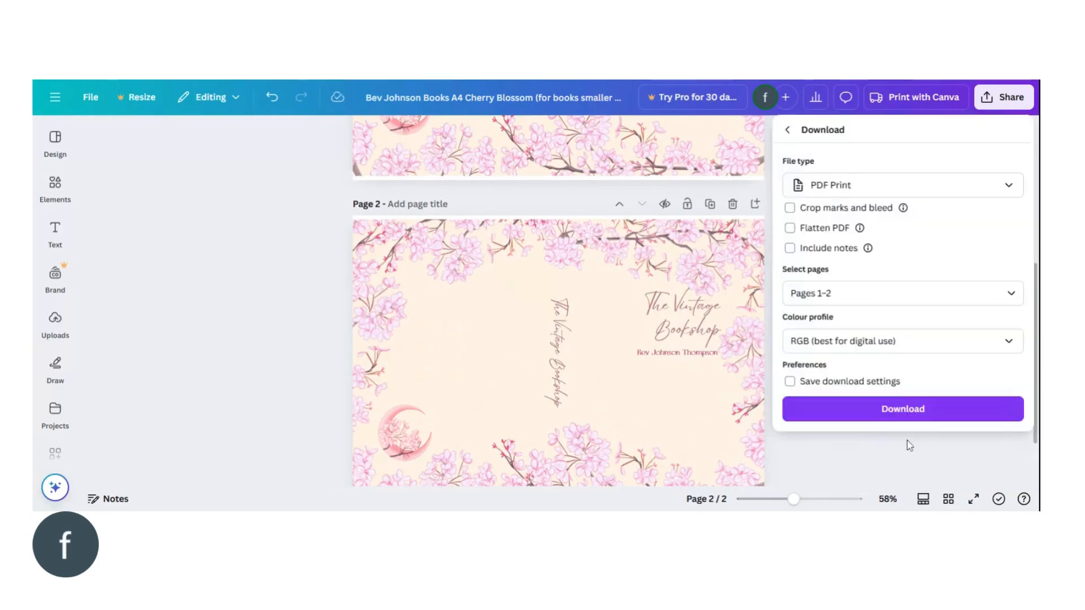
pyautogui.click(904, 410)
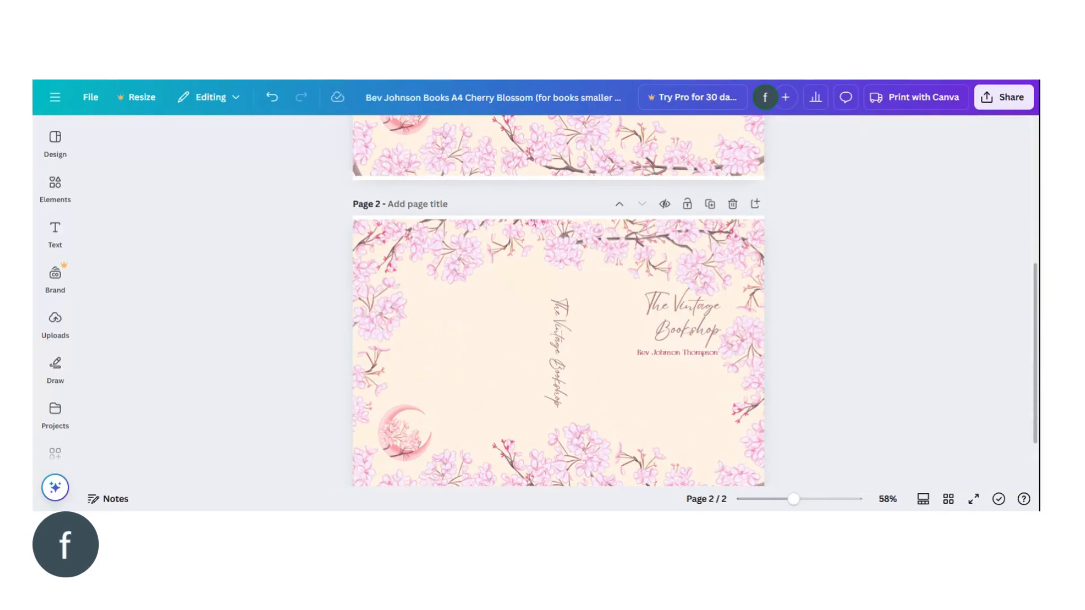